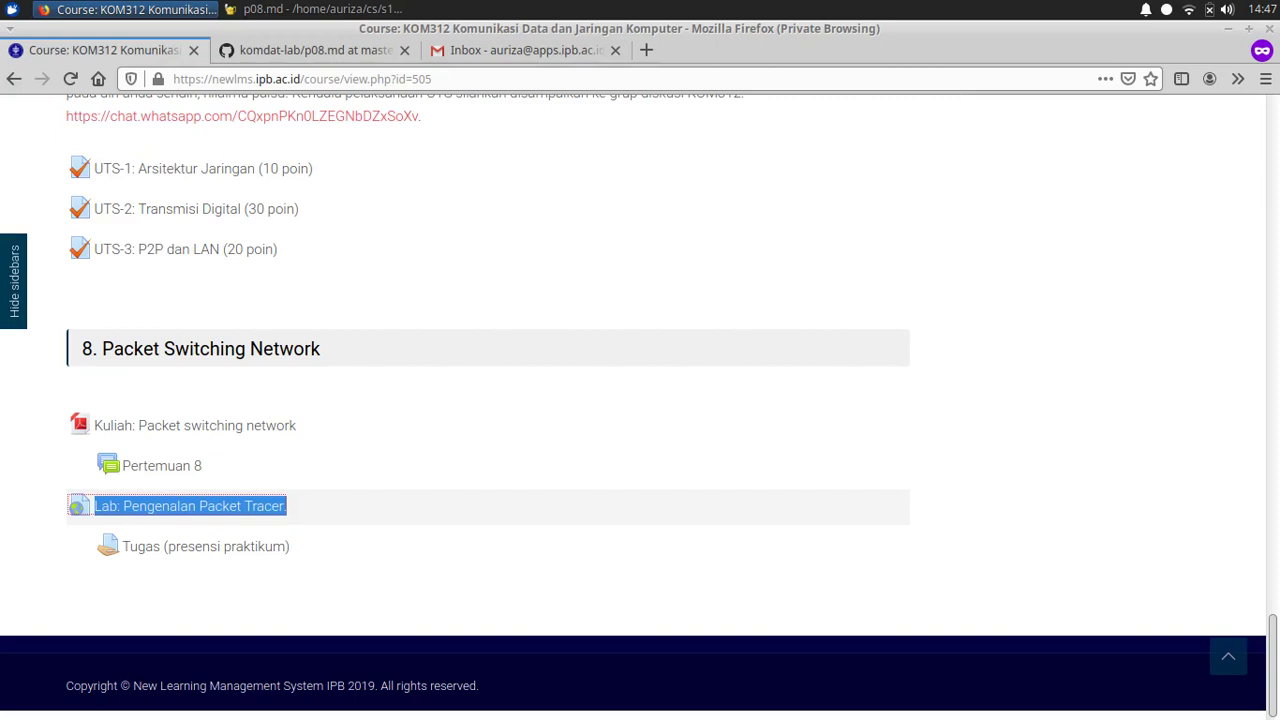
# Step: Highlight the Packet Tracer lab and Tugas entries on the week 8 page, then go to the p08.md notes
pyautogui.moveTo(290, 506); pyautogui.dragTo(75, 506)
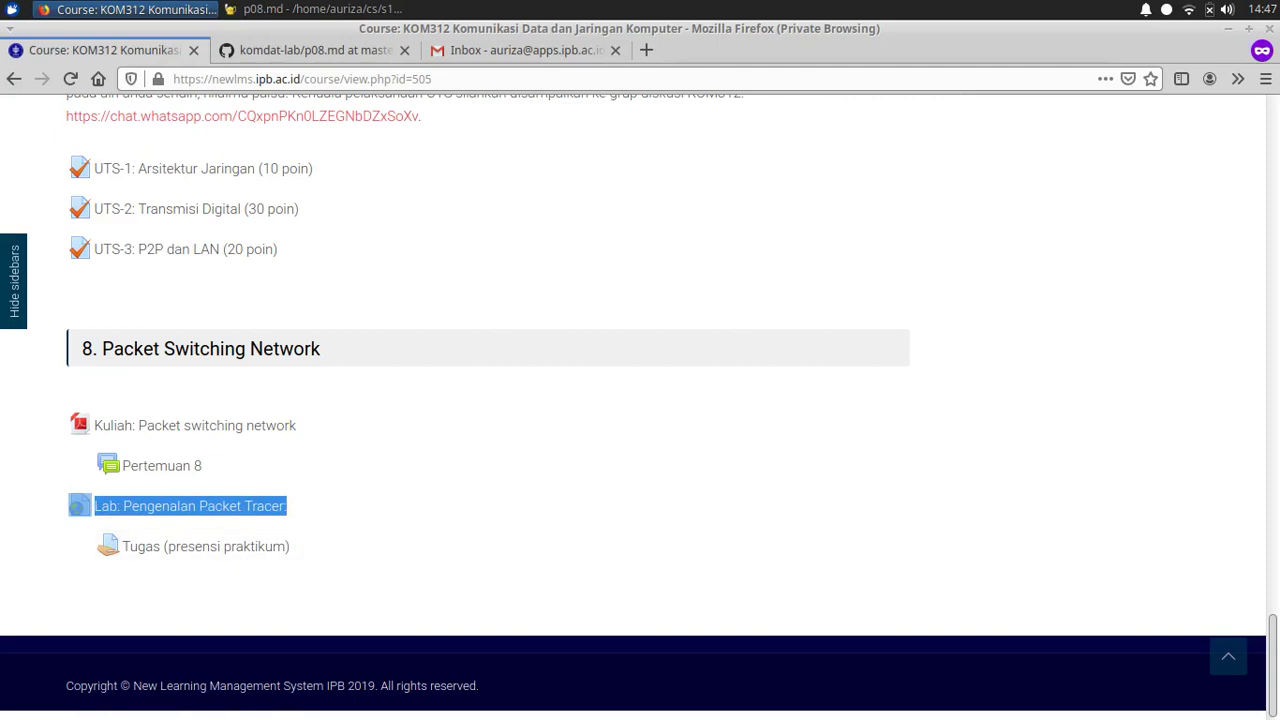
pyautogui.click(600, 547)
pyautogui.moveTo(600, 547); pyautogui.dragTo(98, 547)
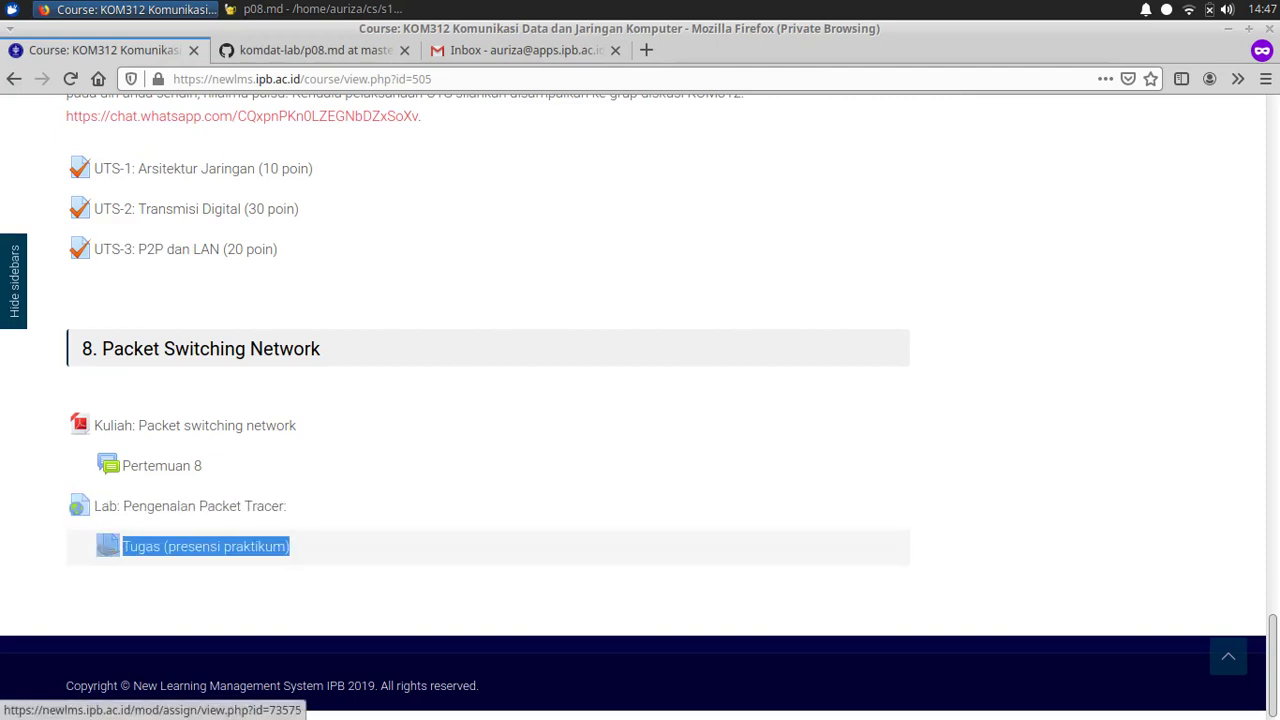
pyautogui.click(600, 600)
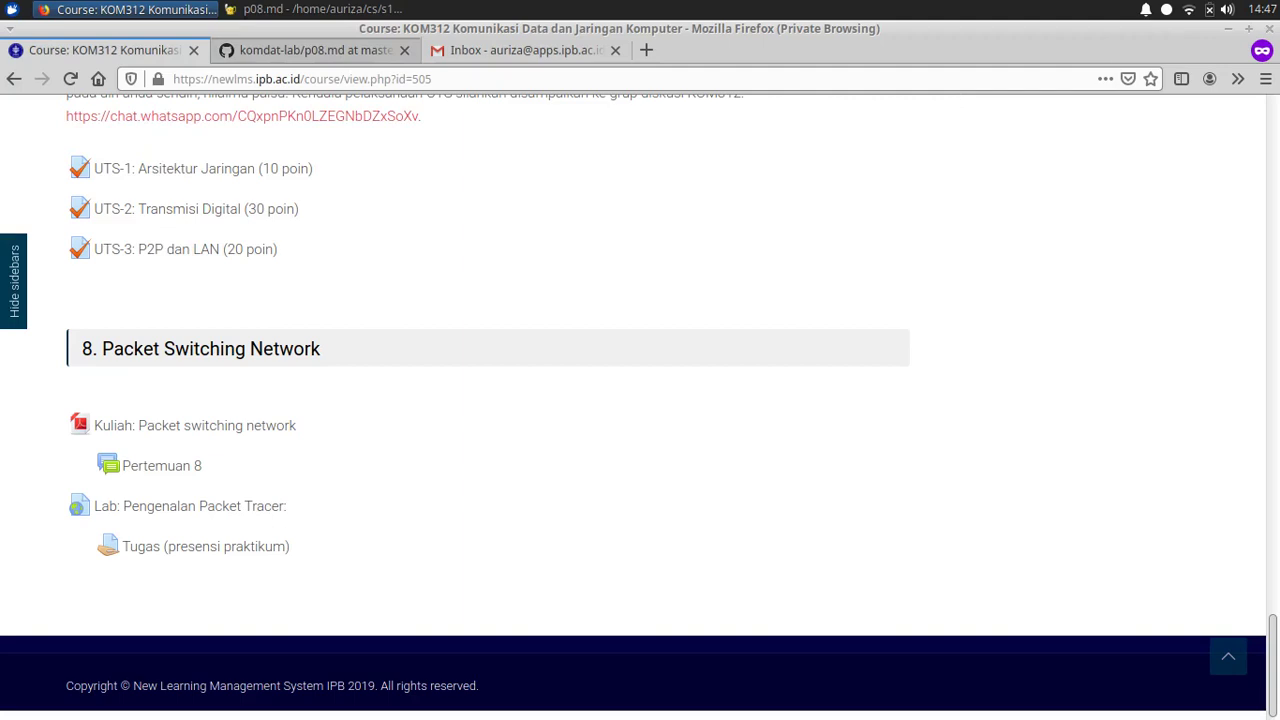
pyautogui.click(320, 50)
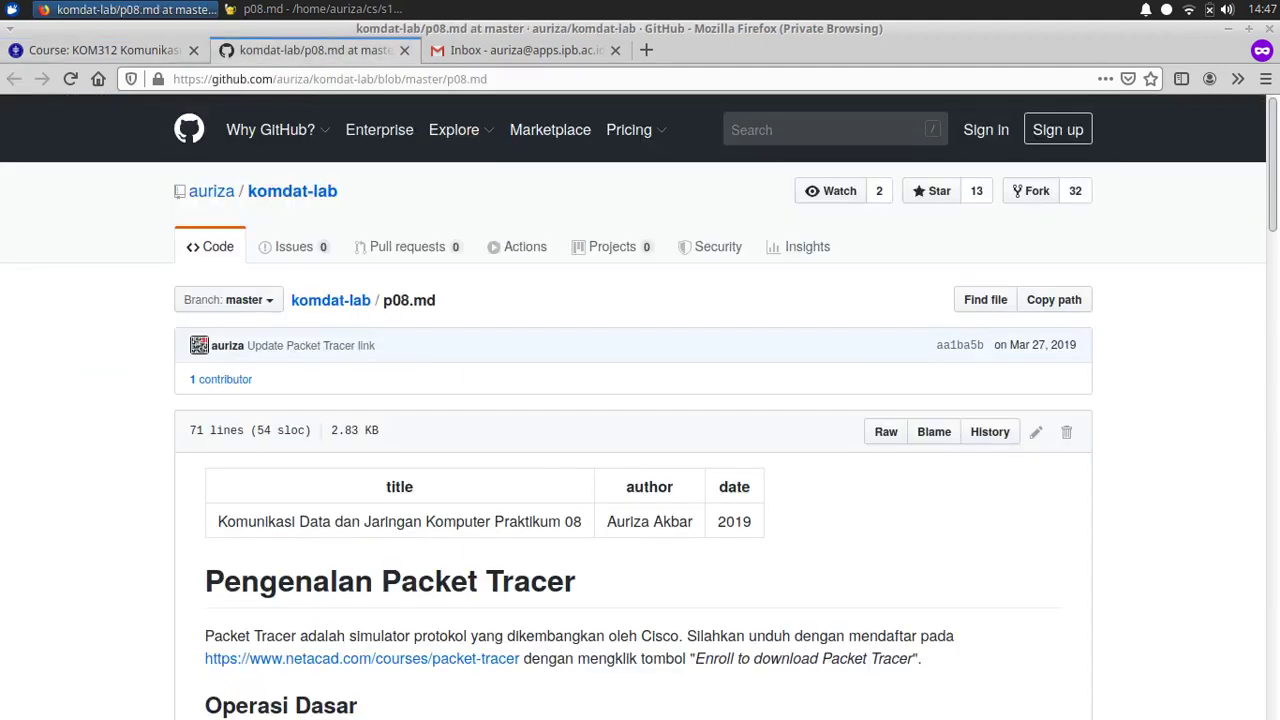
# Step: Open the p08.md guide's netacad Packet Tracer link in a new tab
pyautogui.scroll(-3, 640, 400)
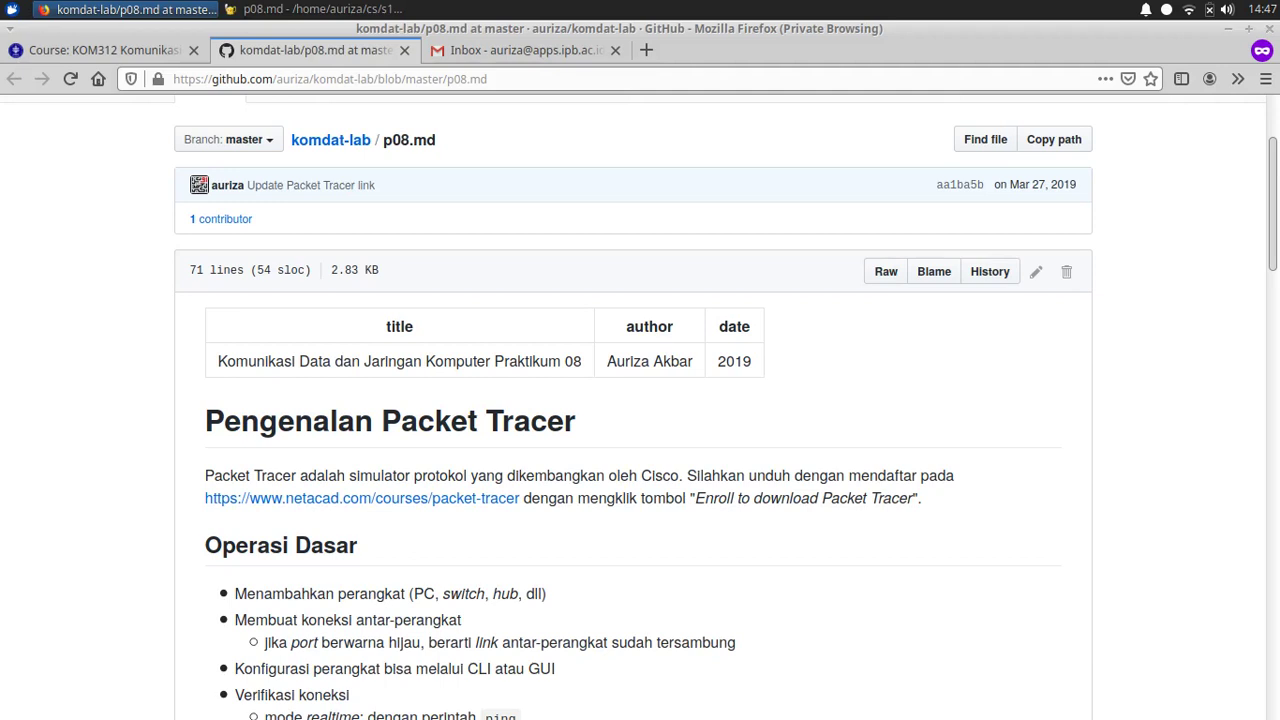
pyautogui.moveTo(695, 498); pyautogui.dragTo(741, 498)
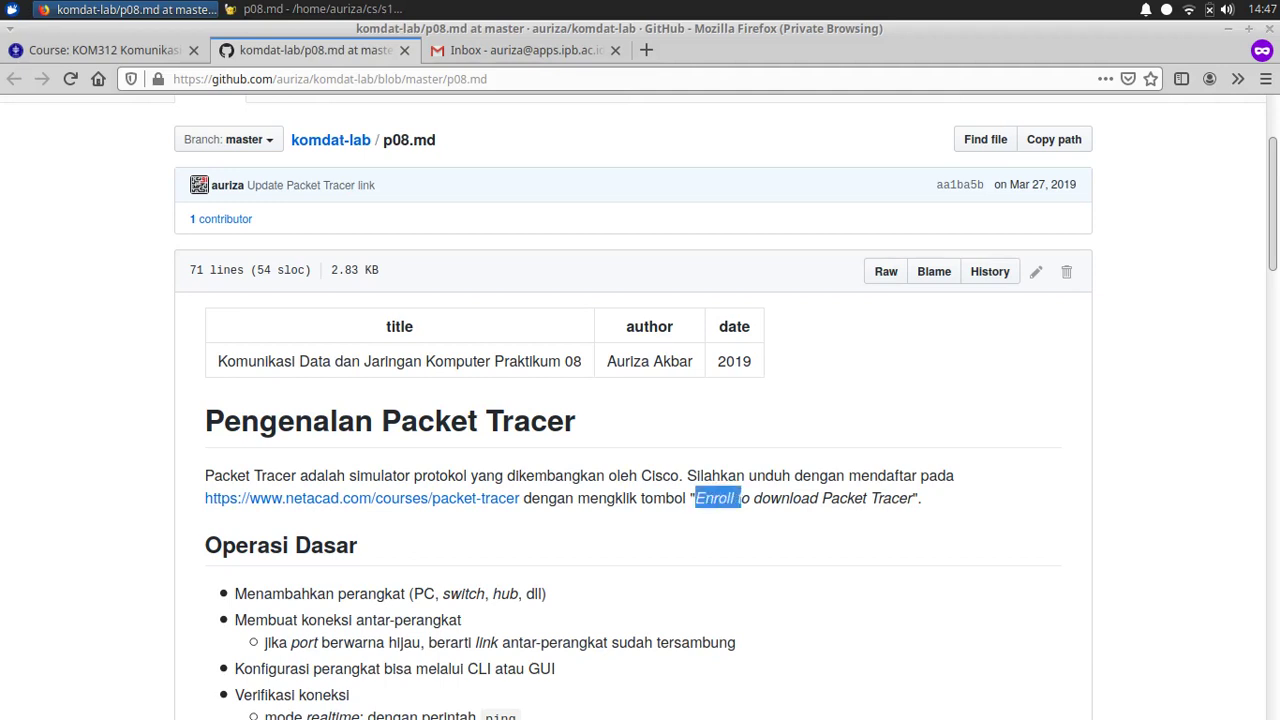
pyautogui.click(730, 498)
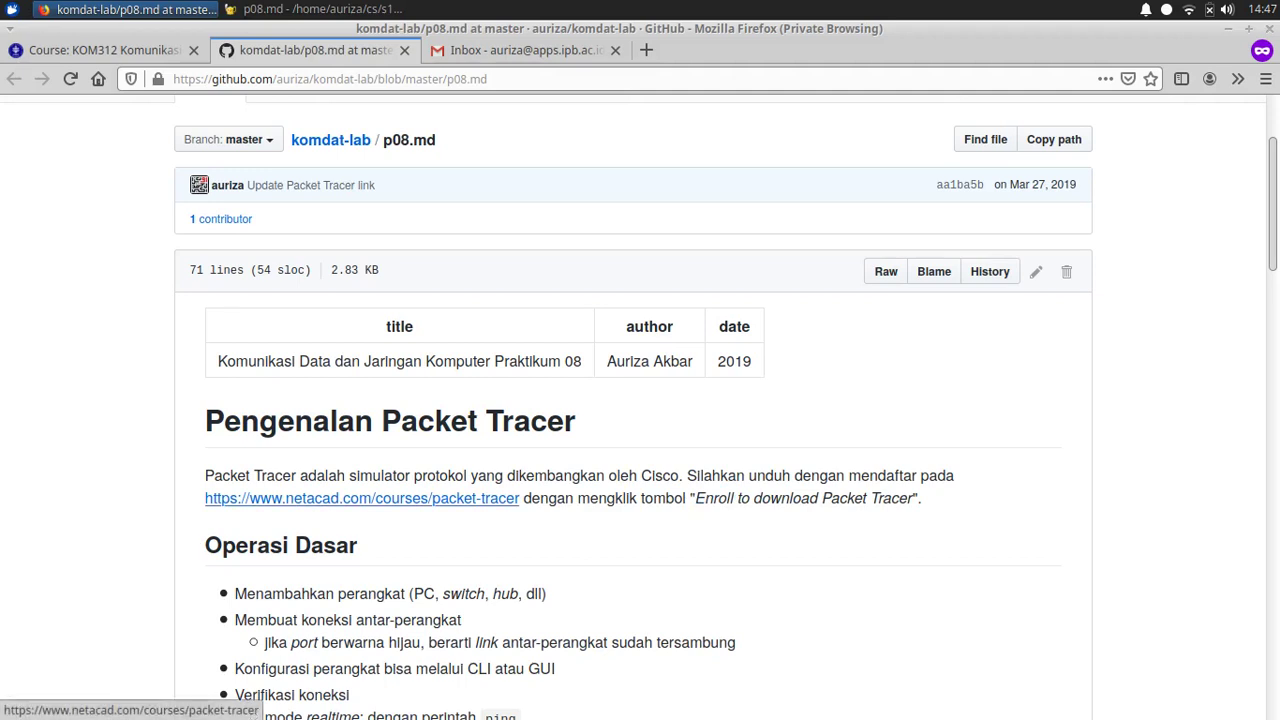
pyautogui.rightClick(414, 498)
pyautogui.click(490, 191)
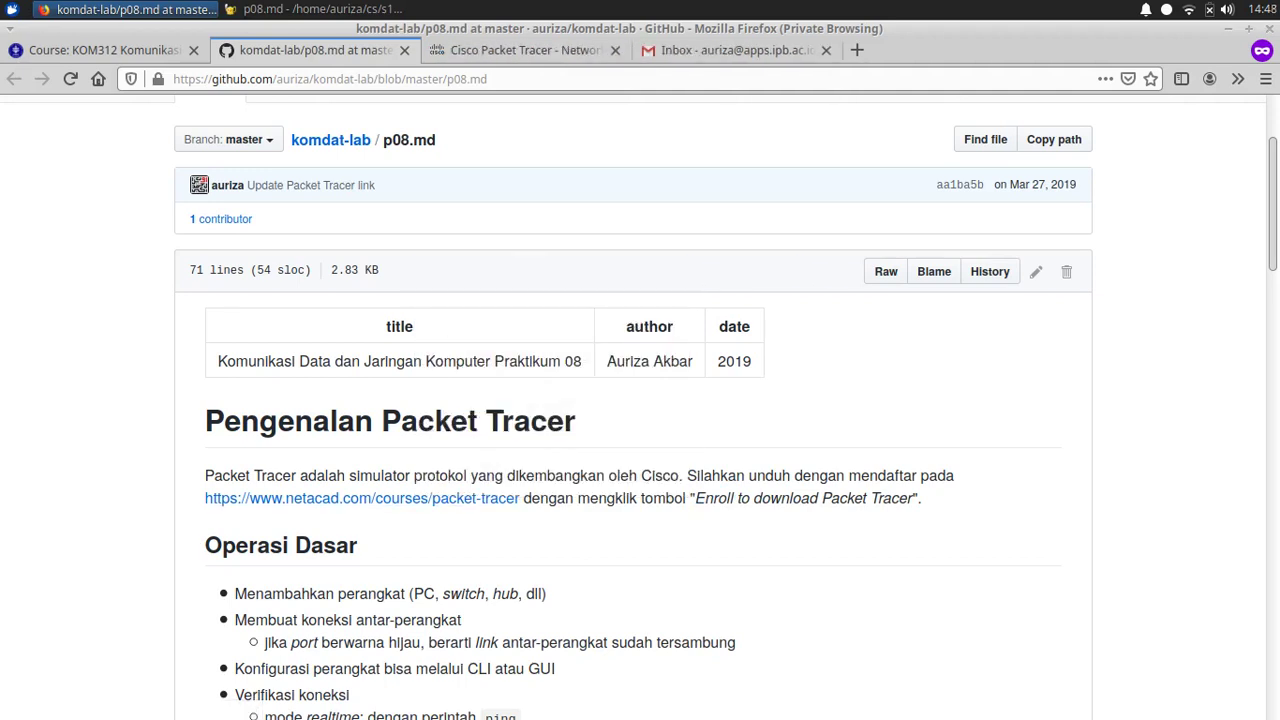
# Step: Follow 'Enroll to download Packet Tracer' and choose the English 'Sign up today!' option
pyautogui.click(525, 50)
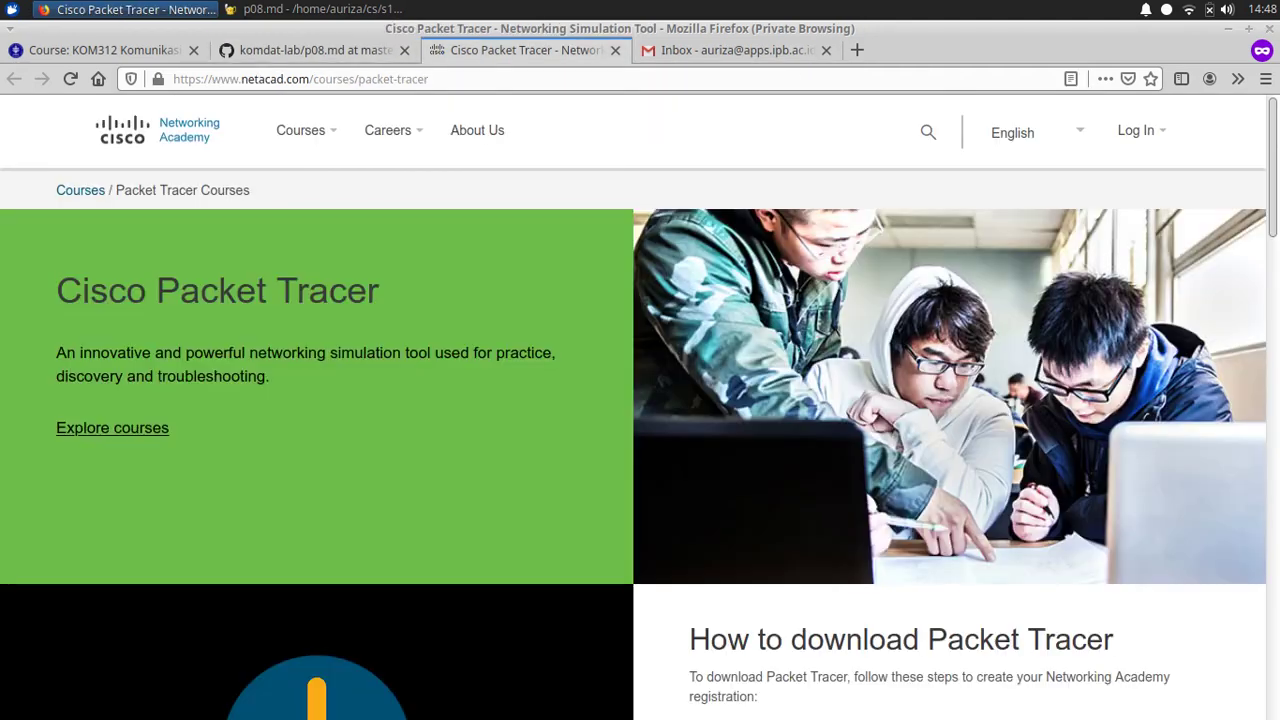
pyautogui.scroll(-5, 640, 408)
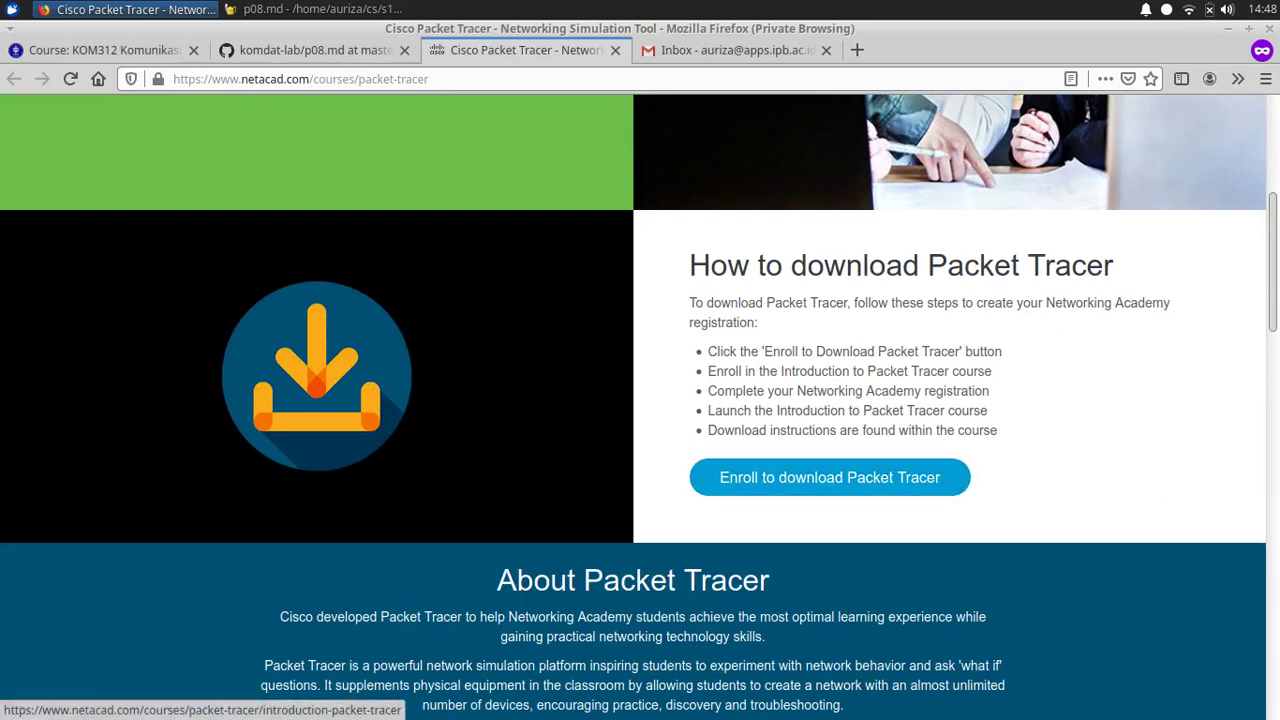
pyautogui.click(829, 477)
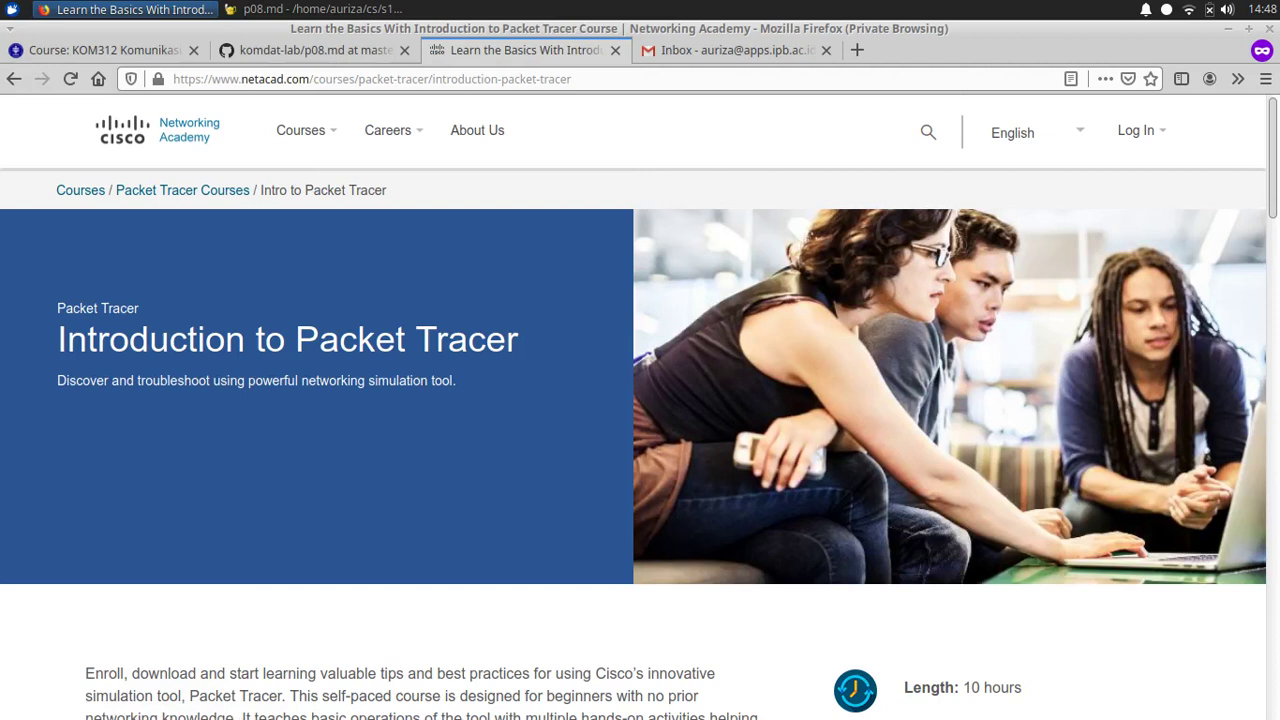
pyautogui.scroll(-5, 640, 400)
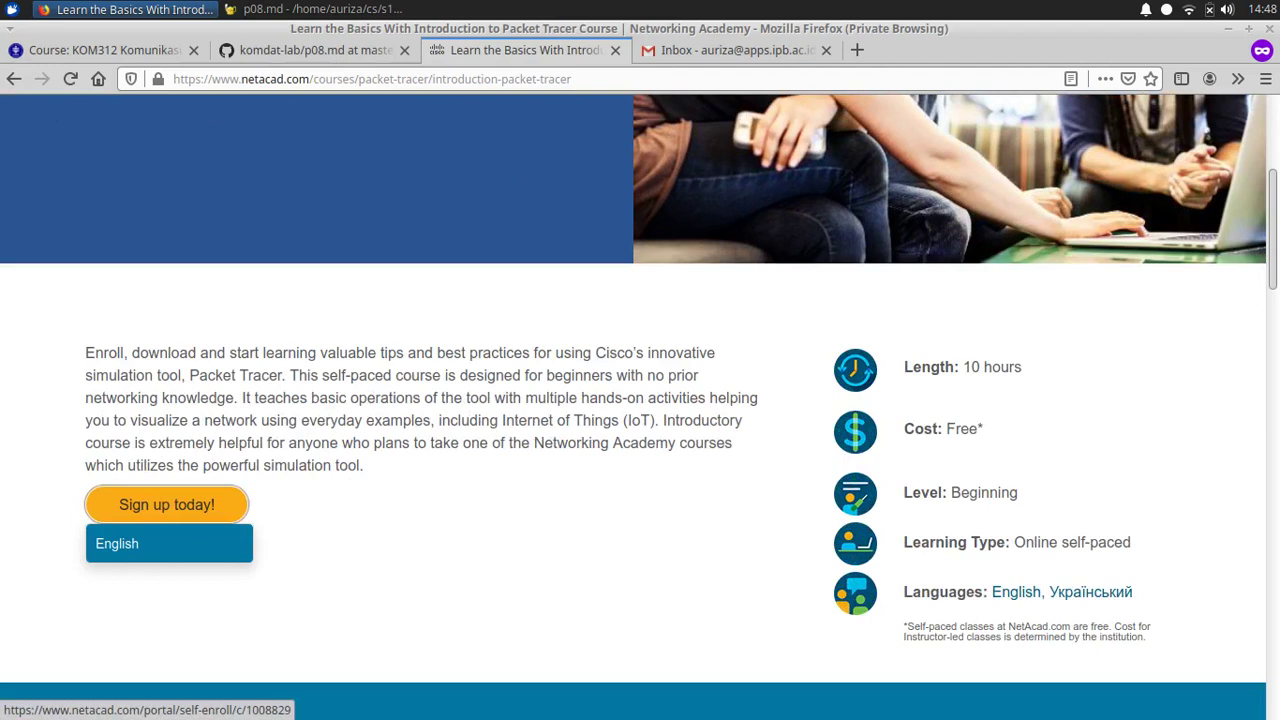
pyautogui.click(120, 543)
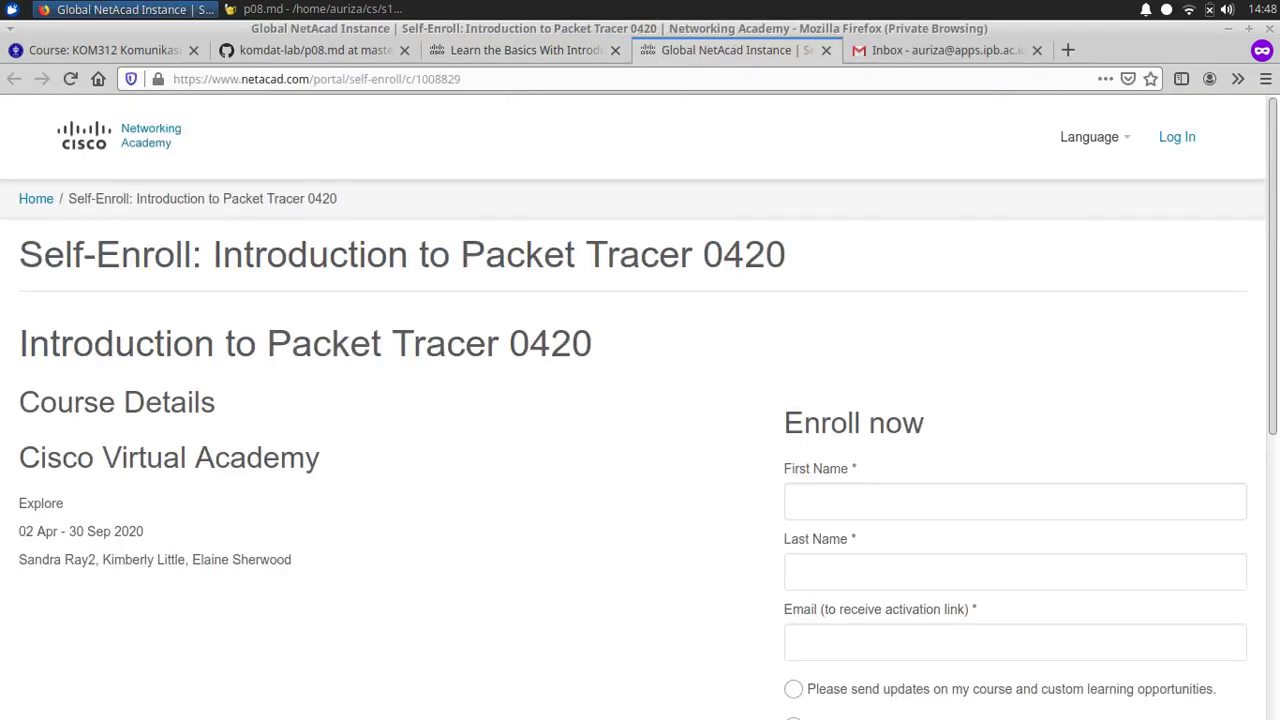
# Step: Enter the student's first name, last name and e-mail address in the self-enroll form
pyautogui.scroll(-3, 640, 408)
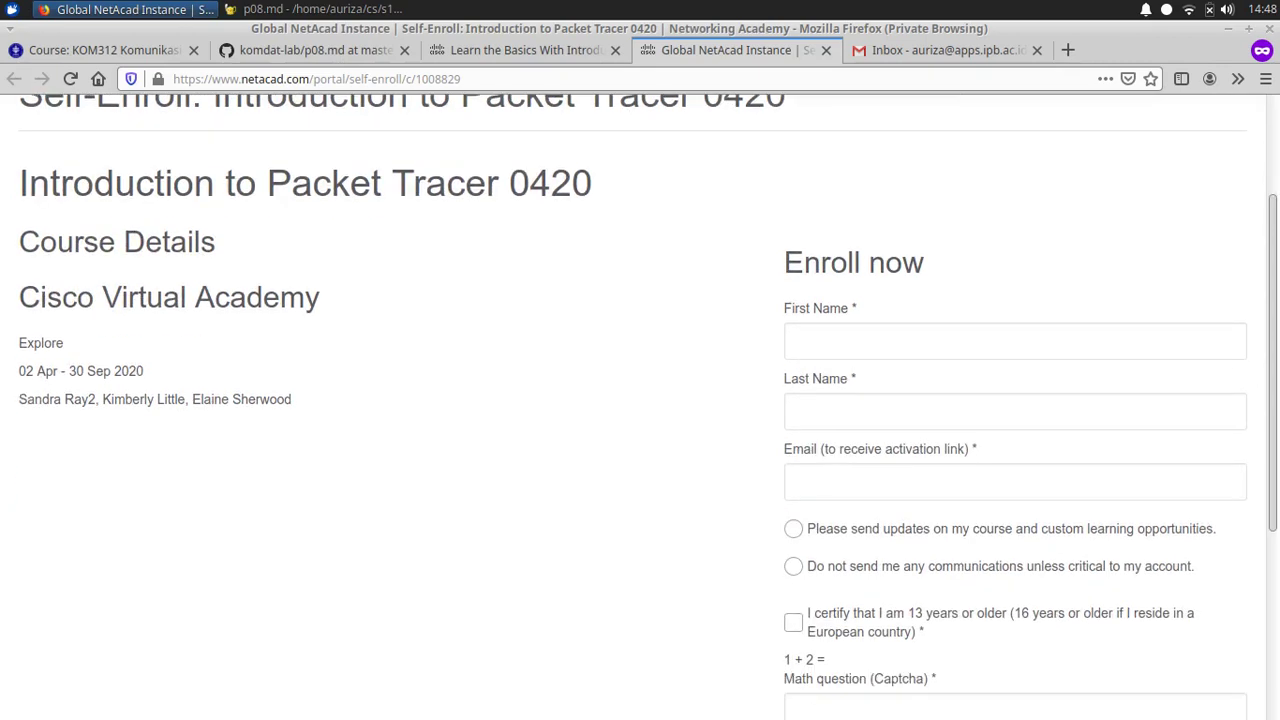
pyautogui.click(1015, 287)
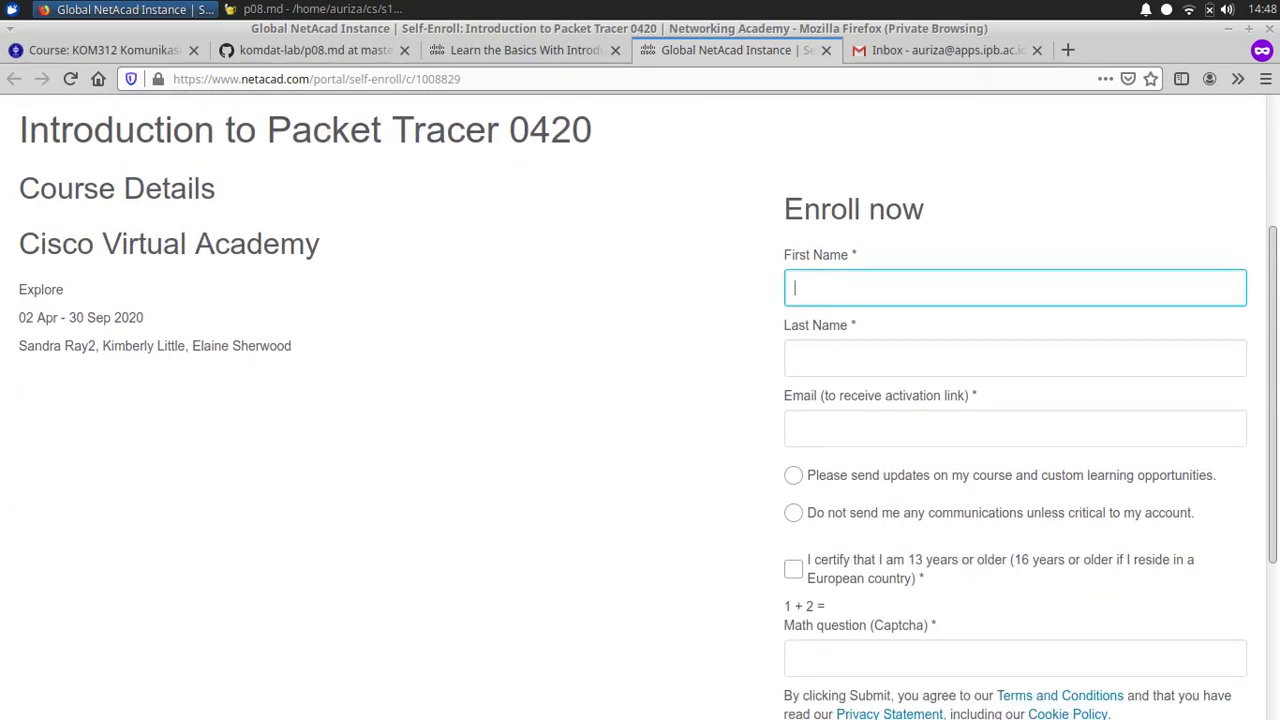
pyautogui.press('Tab')
pyautogui.press('Tab')
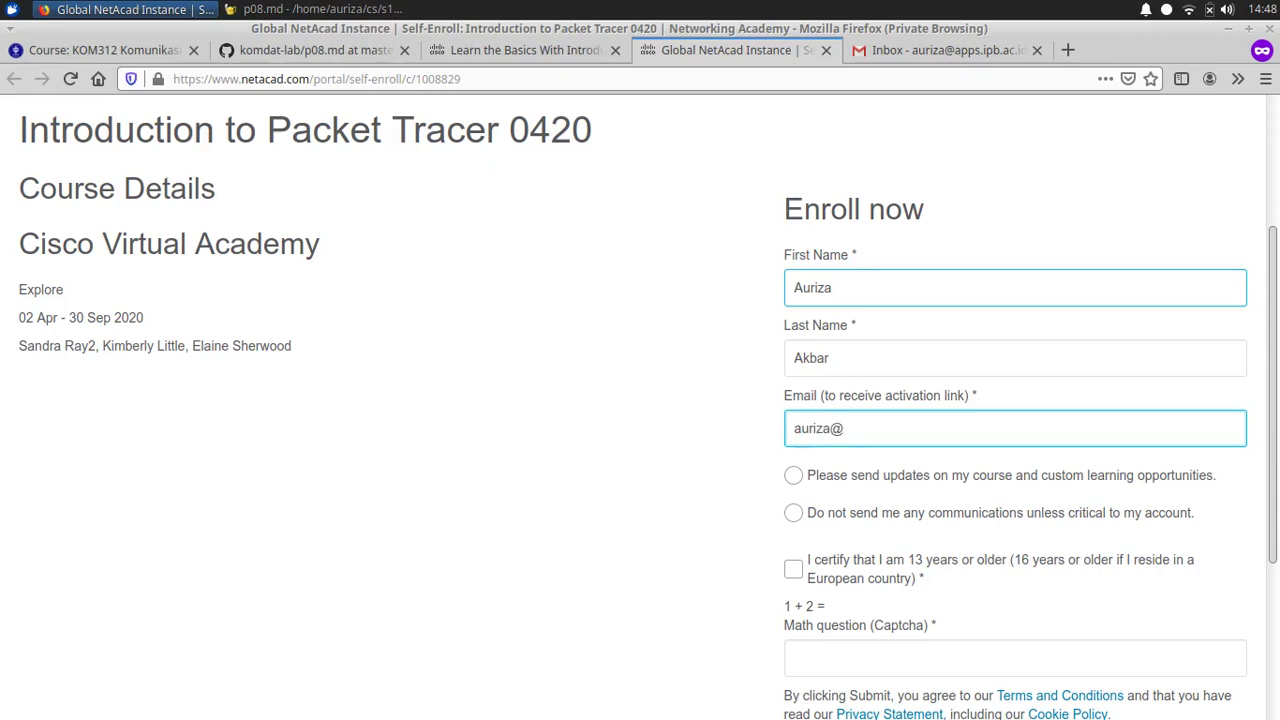
# Step: Opt out of communications, confirm age 13 or older, answer the captcha with 3, and submit
pyautogui.click(793, 512)
pyautogui.click(793, 568)
pyautogui.press('Tab')
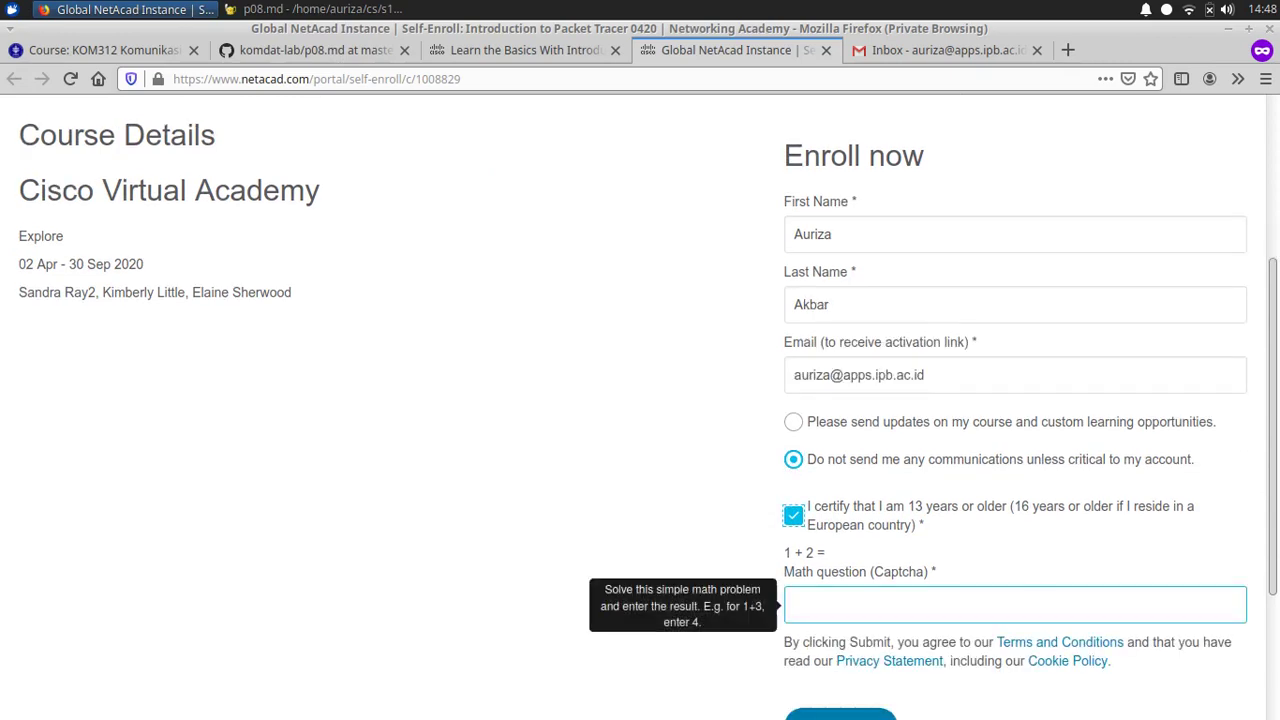
pyautogui.write('3')
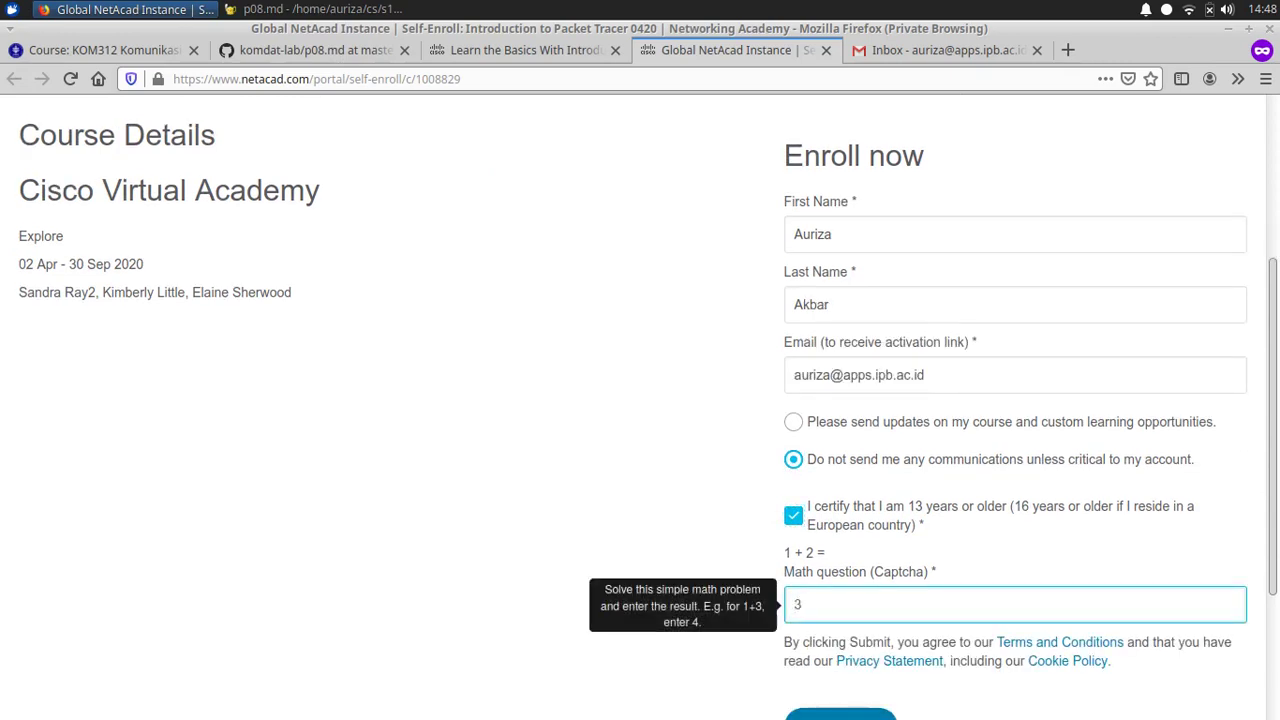
pyautogui.scroll(-3, 640, 400)
pyautogui.press('Tab')
pyautogui.press('Return')
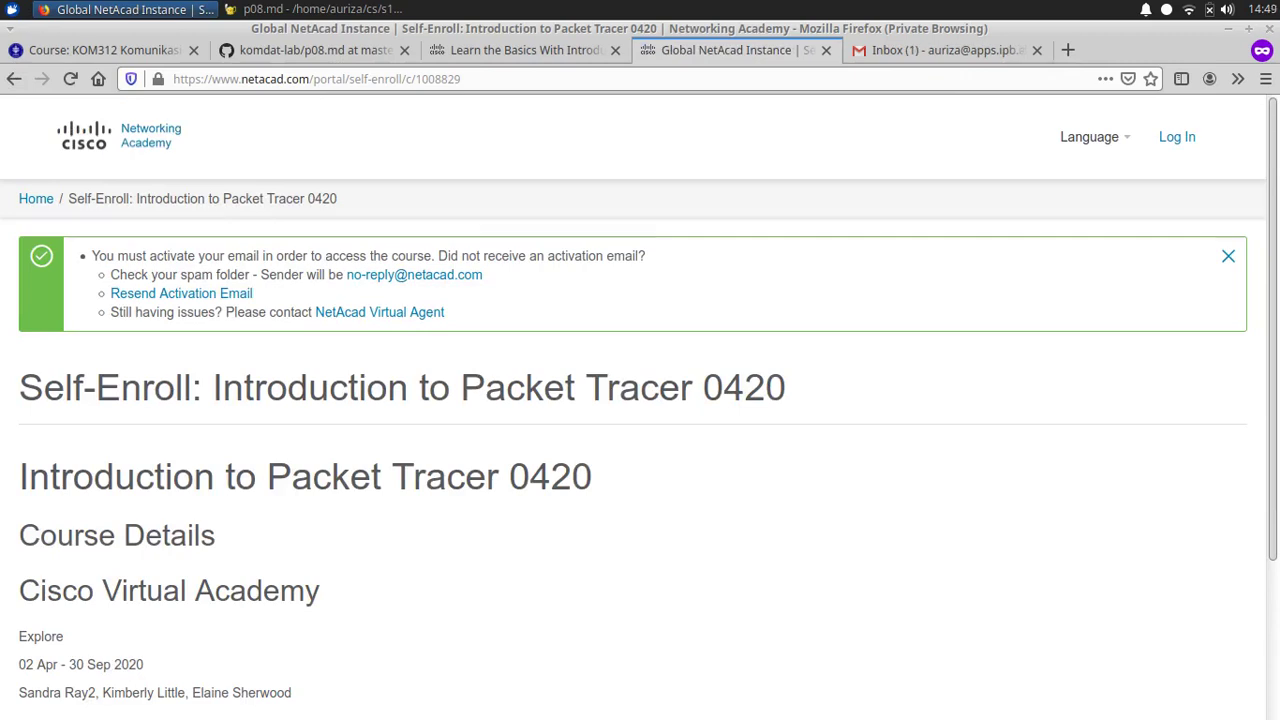
# Step: Open the 'Get Started with Cisco Networking Academy' email in Gmail and activate the account
pyautogui.click(940, 50)
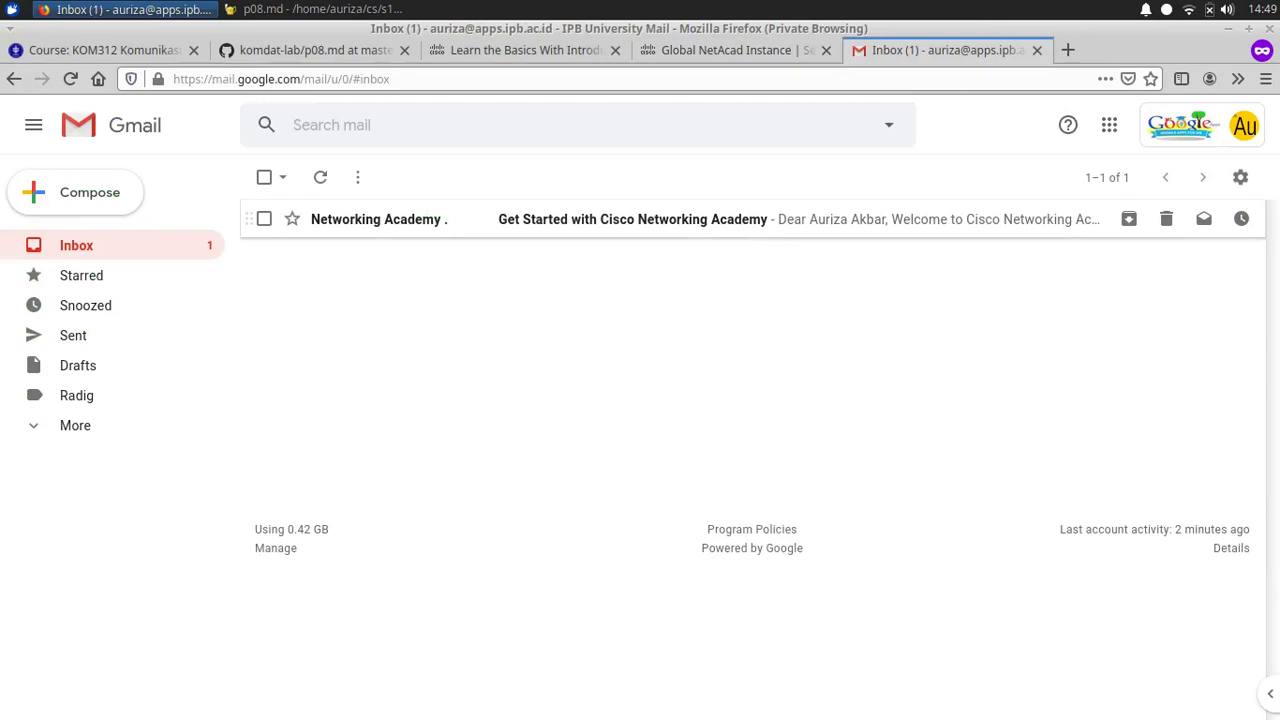
pyautogui.click(632, 219)
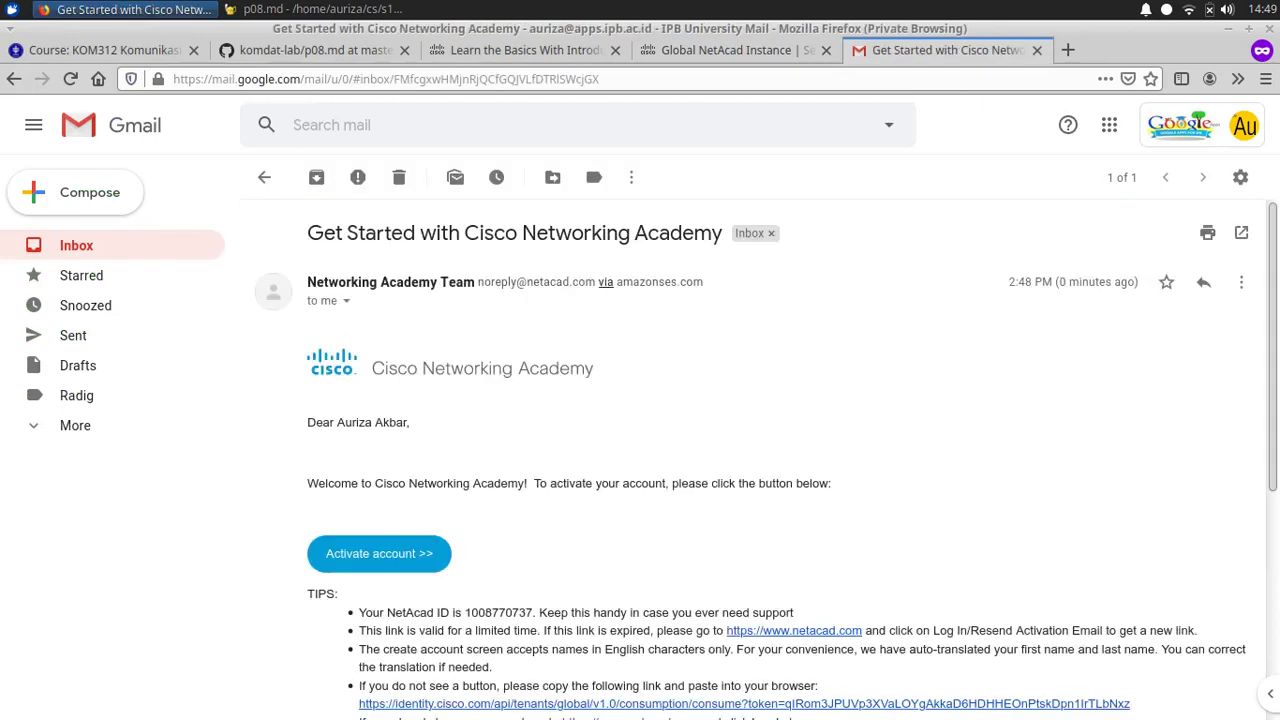
pyautogui.click(379, 553)
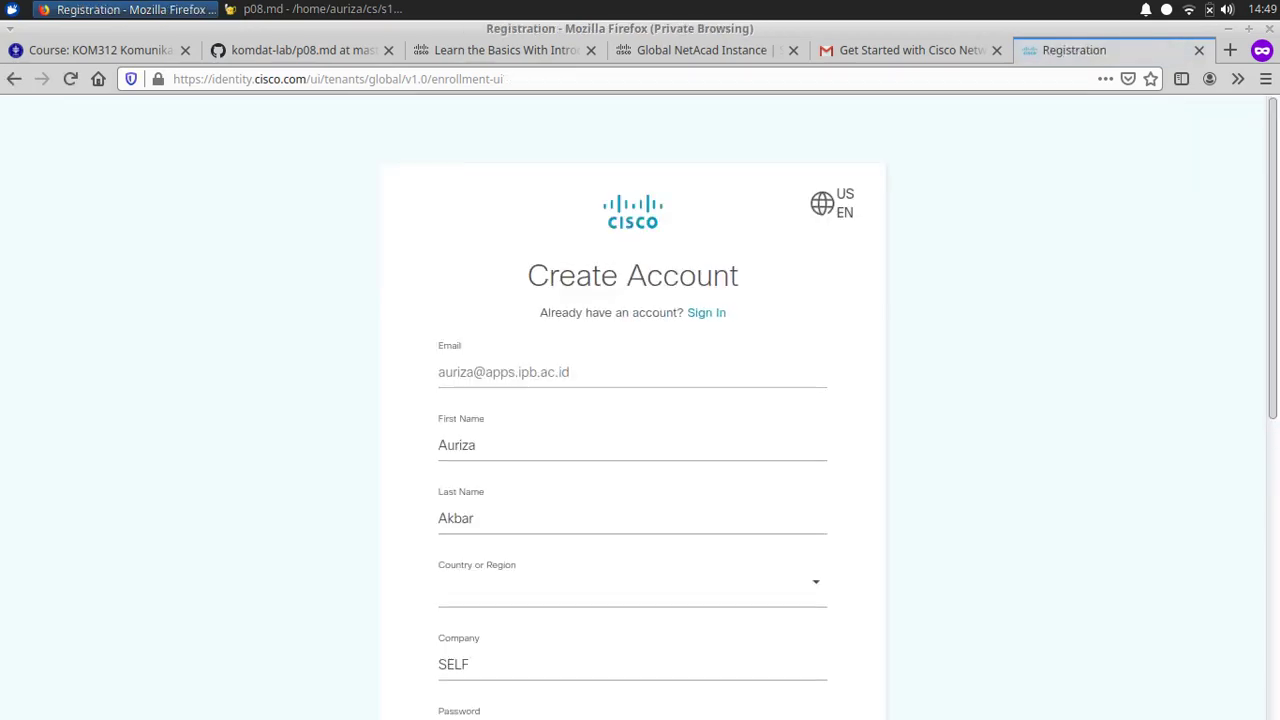
# Step: Set the country to Indonesia and the company to IPB University
pyautogui.scroll(-2, 632, 400)
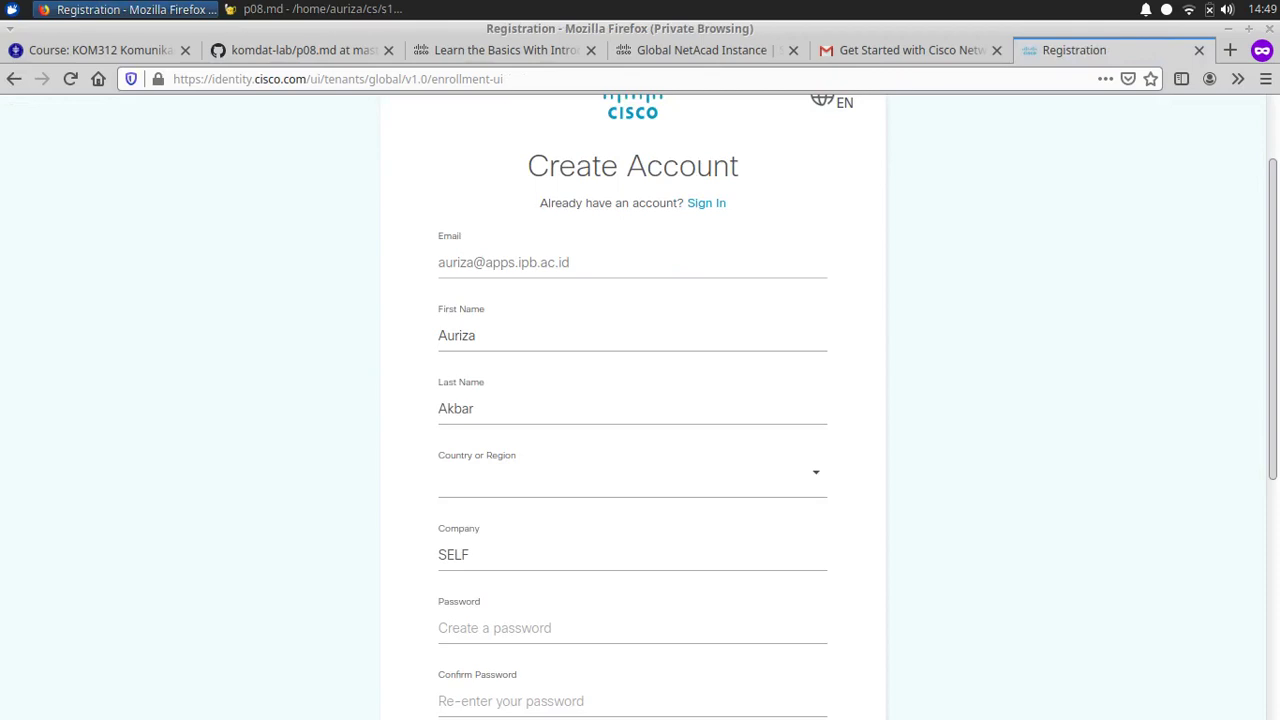
pyautogui.click(632, 480)
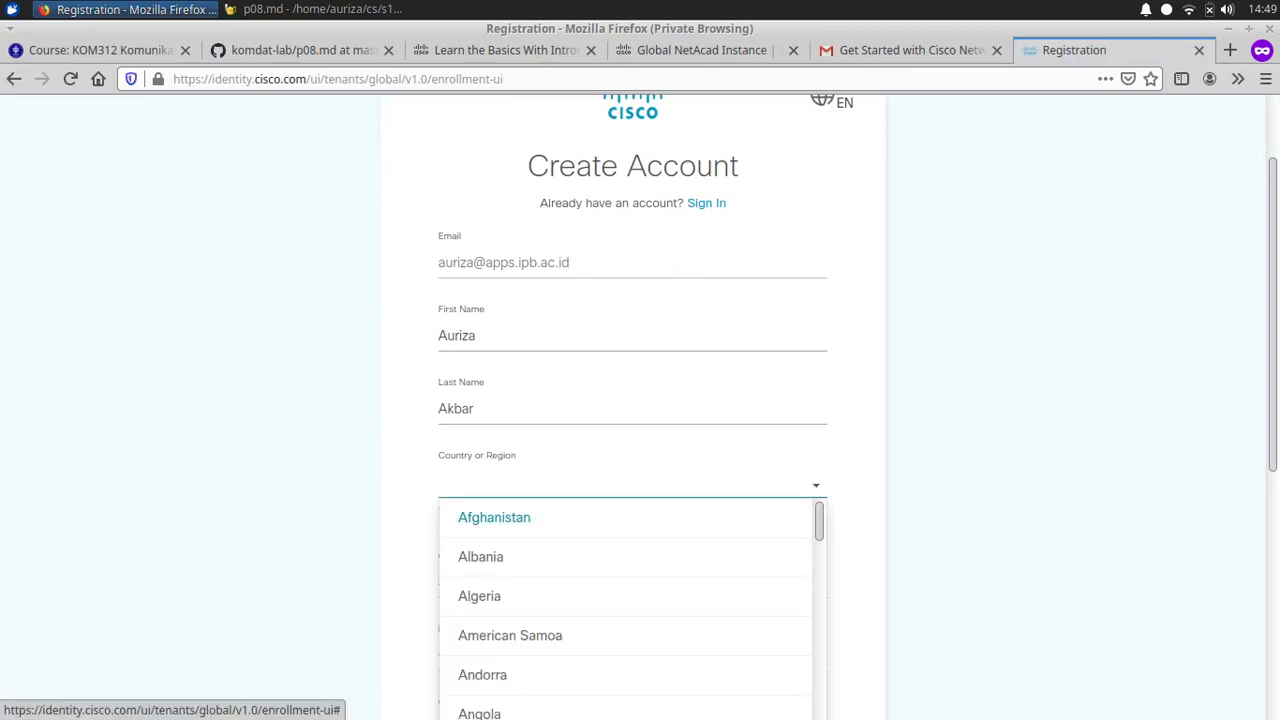
pyautogui.write('ind')
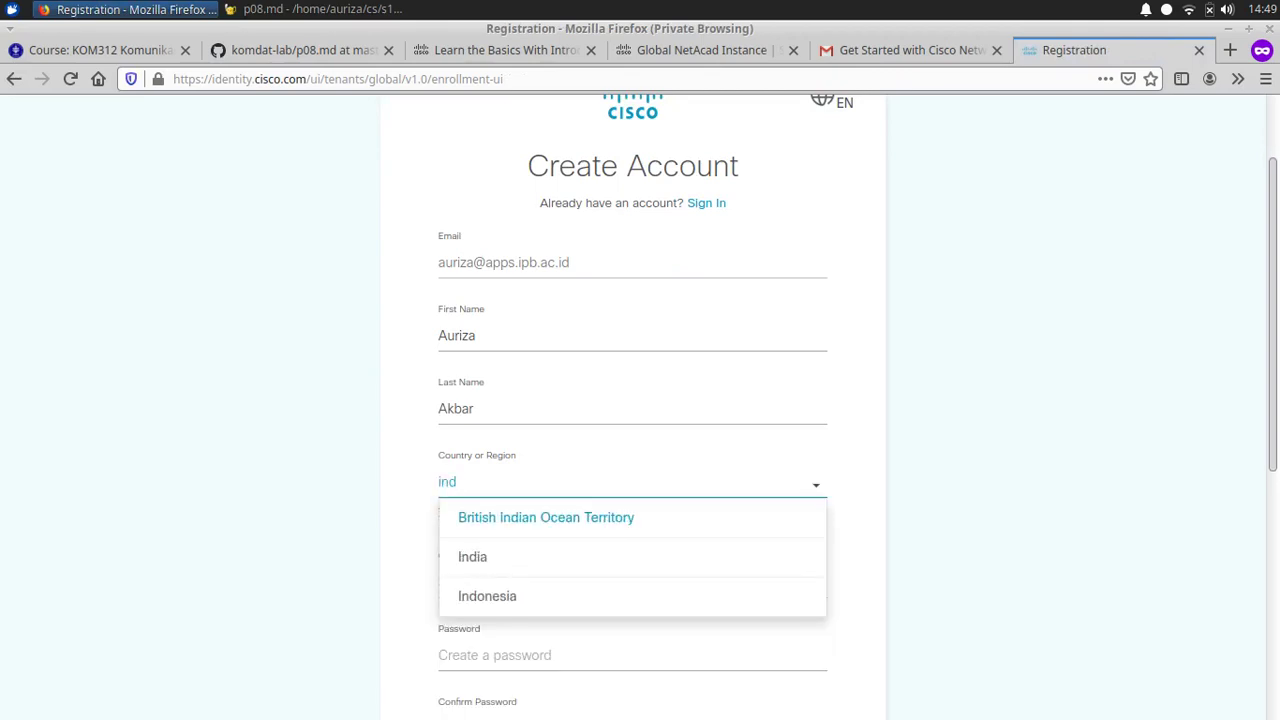
pyautogui.click(487, 596)
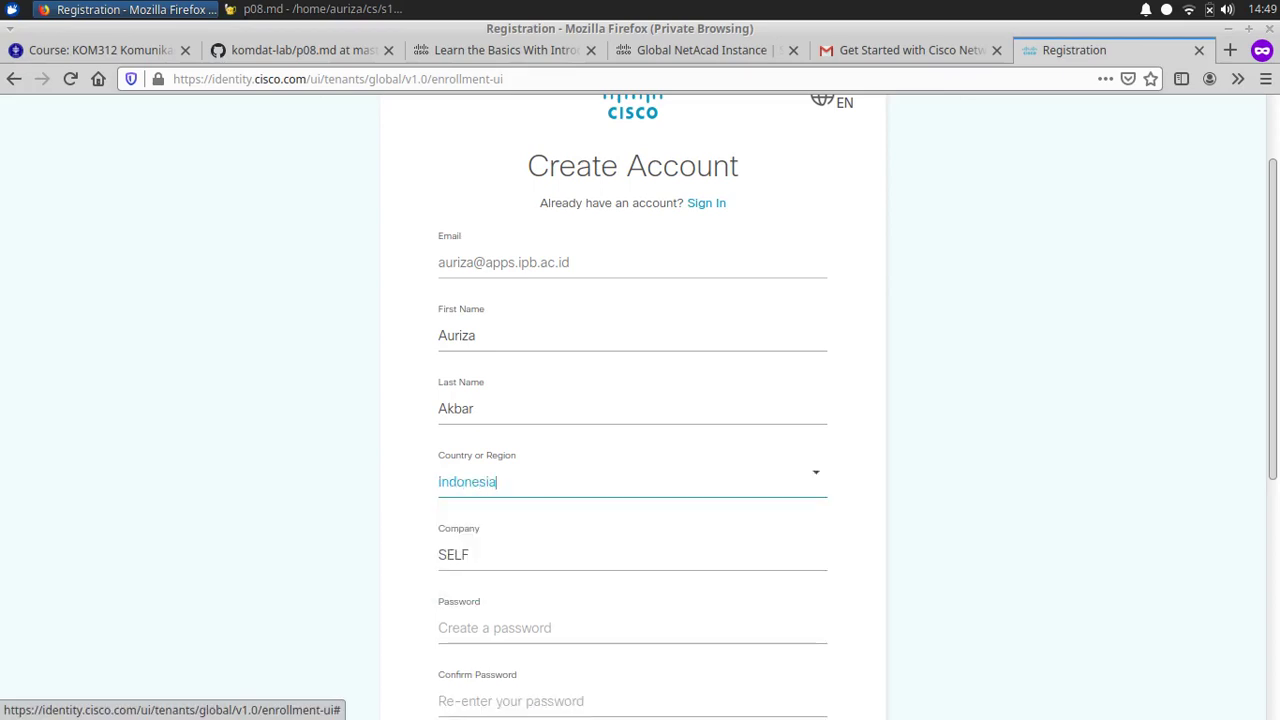
pyautogui.scroll(-1, 487, 596)
pyautogui.press('Tab')
pyautogui.hotkey('ctrl', 'a')
pyautogui.write('IPB Uni')
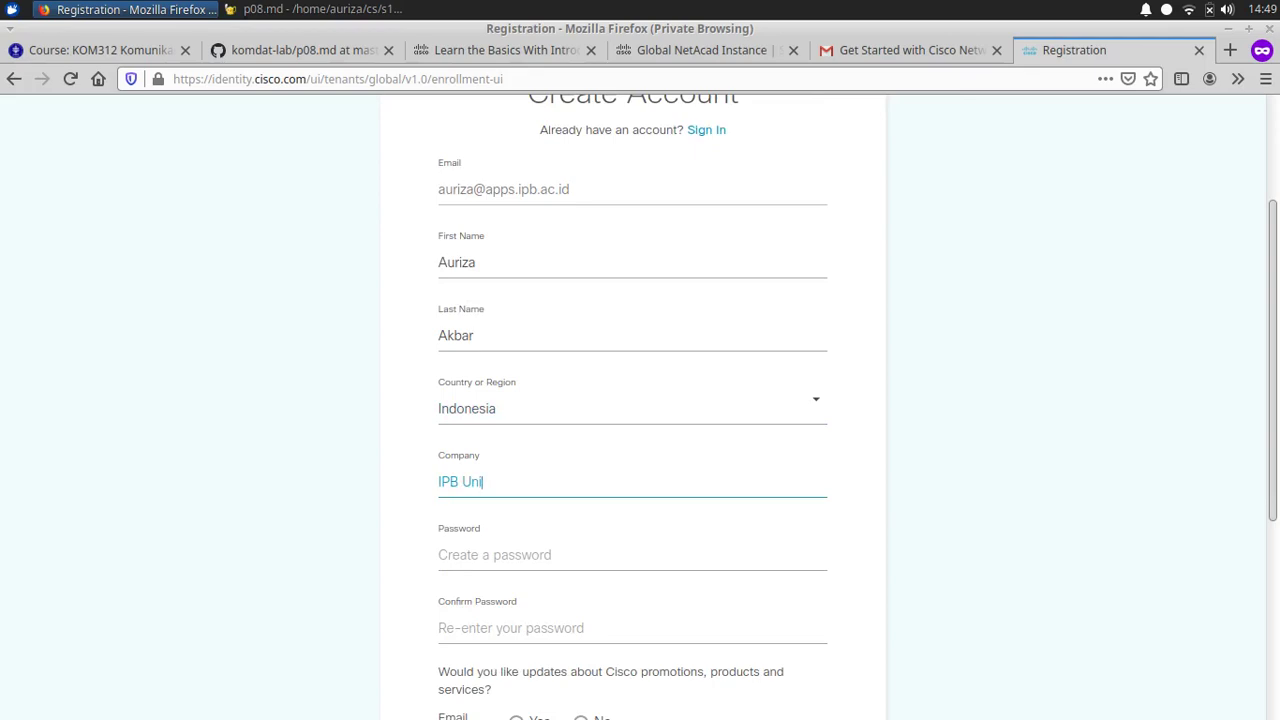
pyautogui.write('versity')
# Step: Enter a password and select the list of password rules below it
pyautogui.scroll(-1, 640, 400)
pyautogui.click(440, 518)
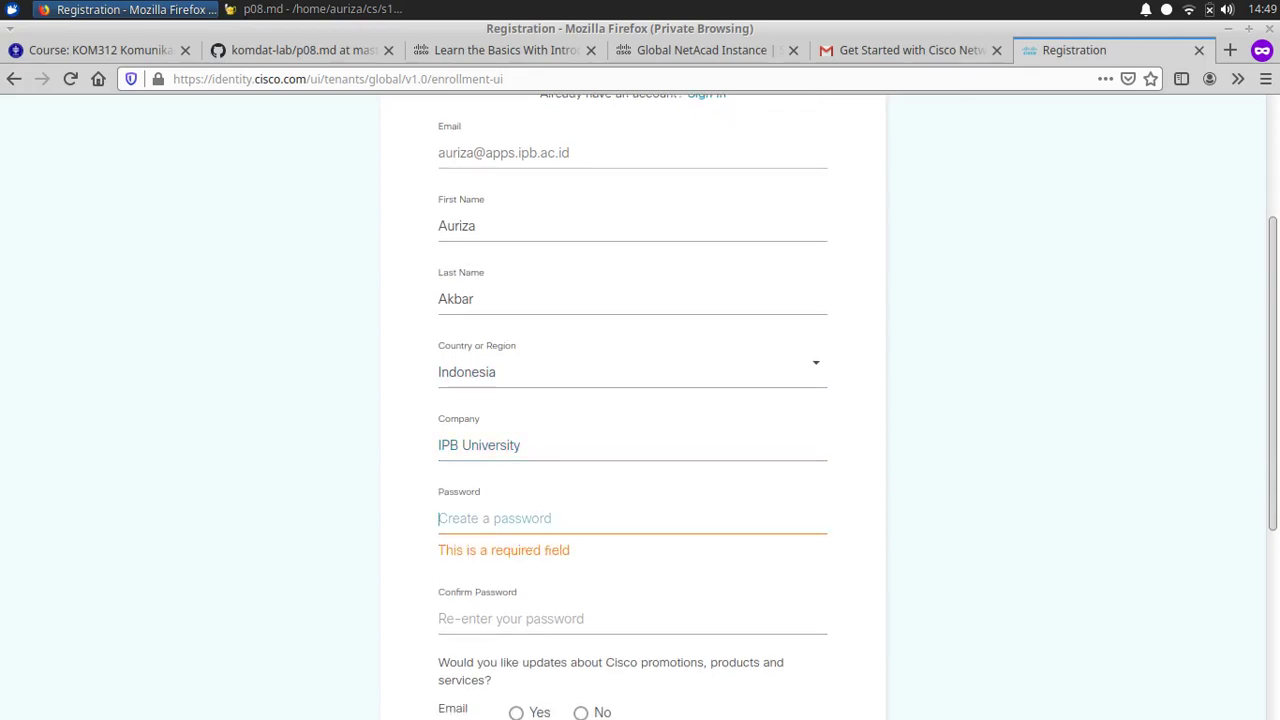
pyautogui.write('********')
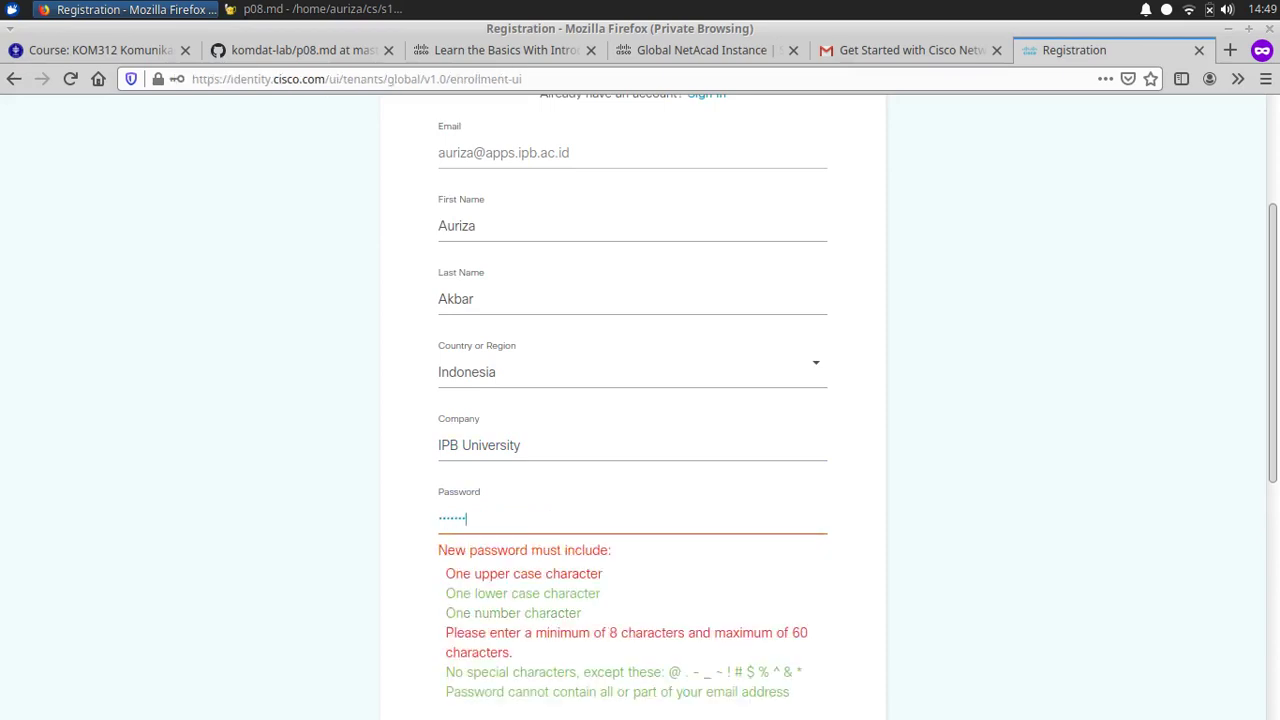
pyautogui.write('**')
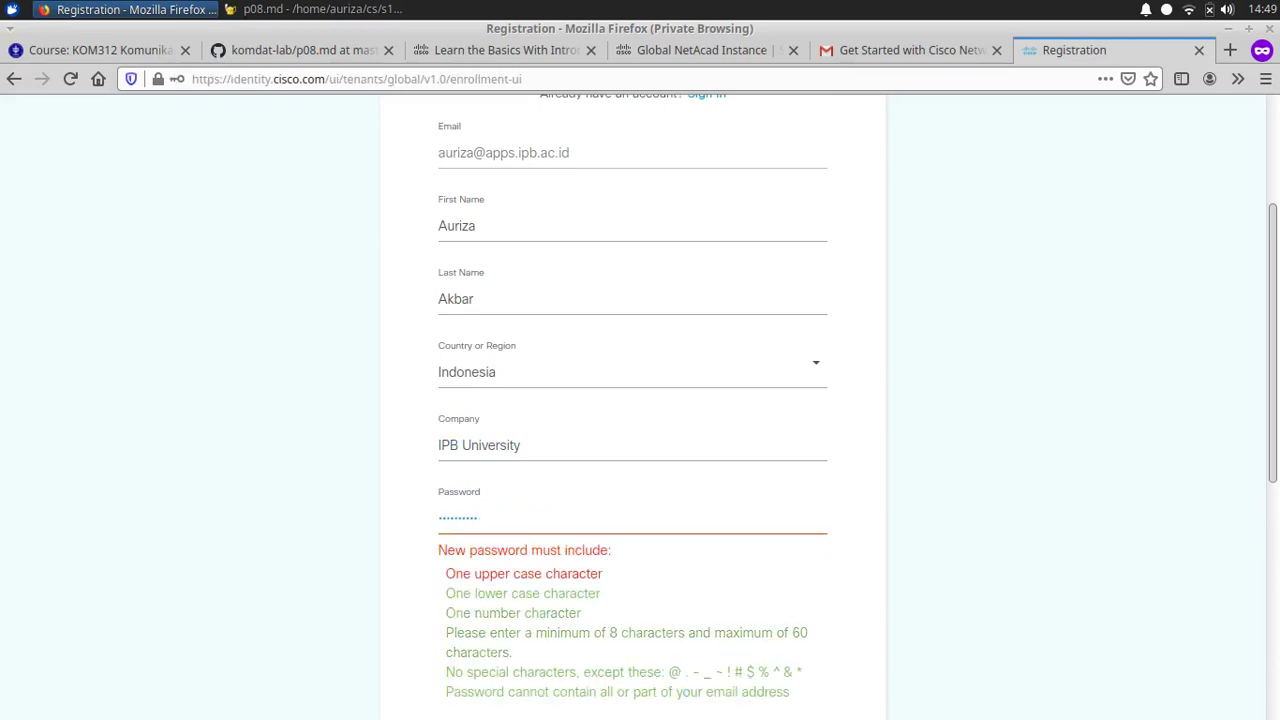
pyautogui.scroll(-1, 632, 400)
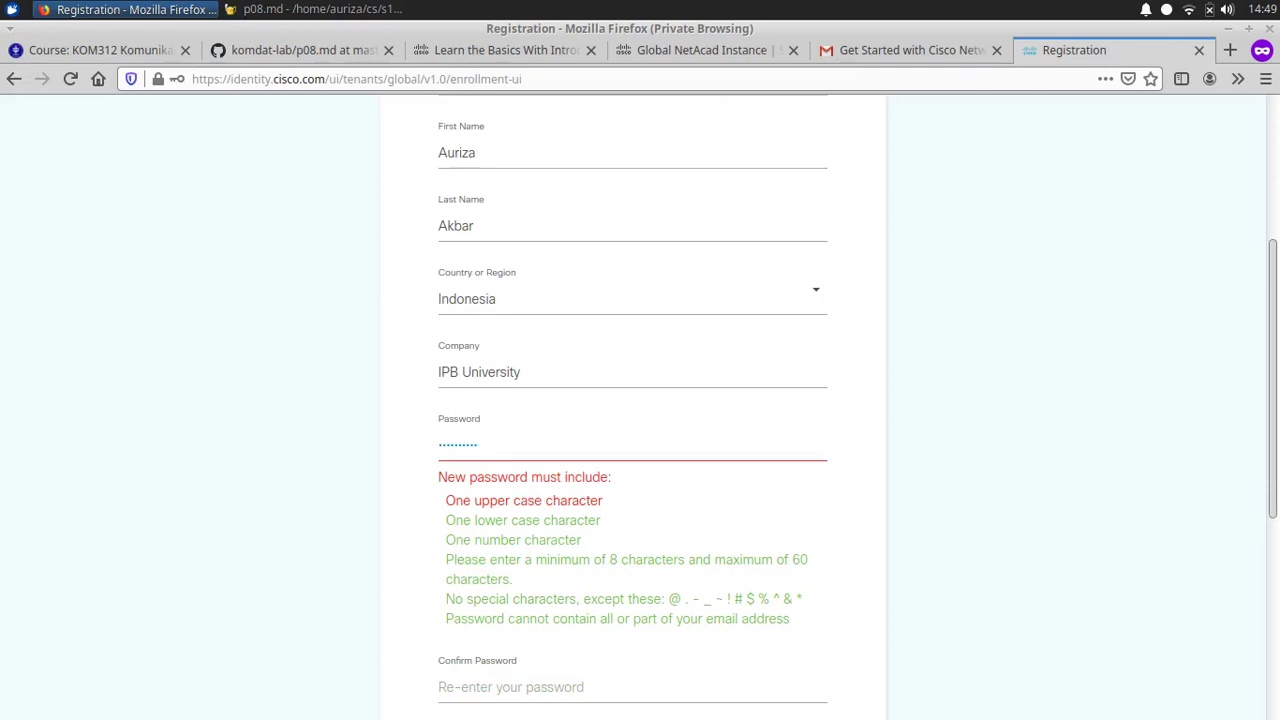
pyautogui.scroll(-1, 632, 400)
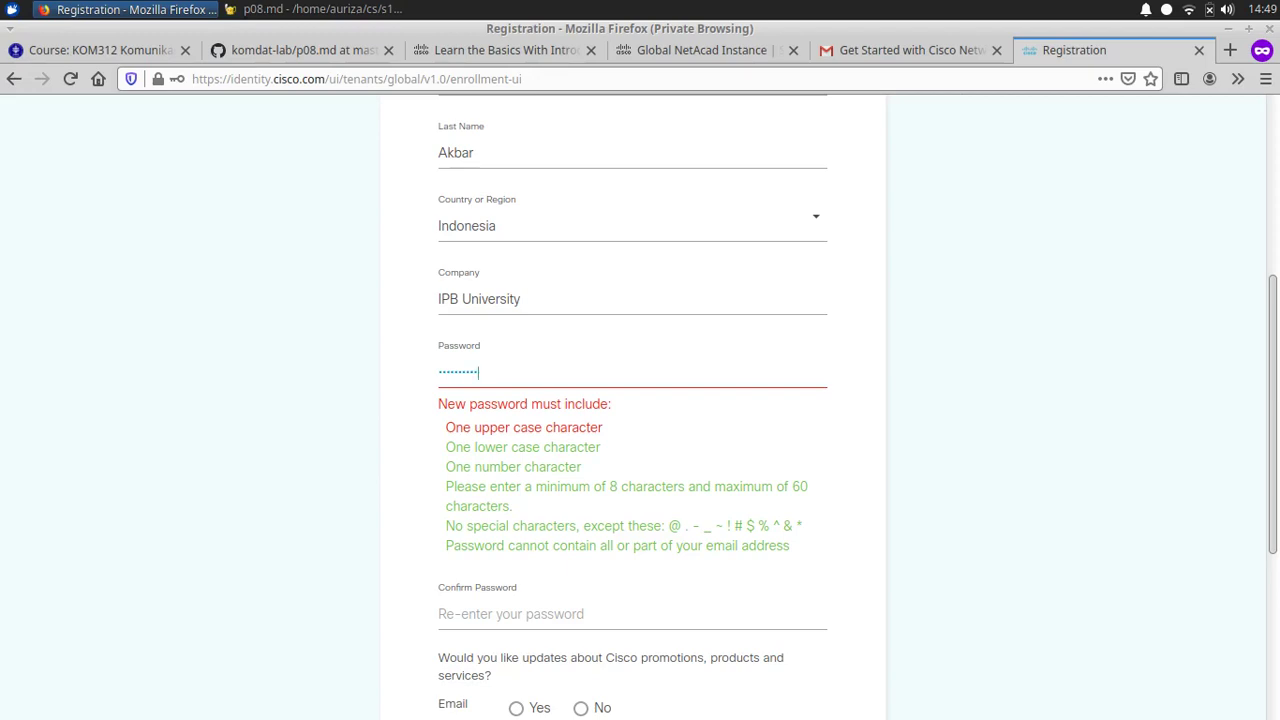
pyautogui.moveTo(790, 546); pyautogui.dragTo(446, 447)
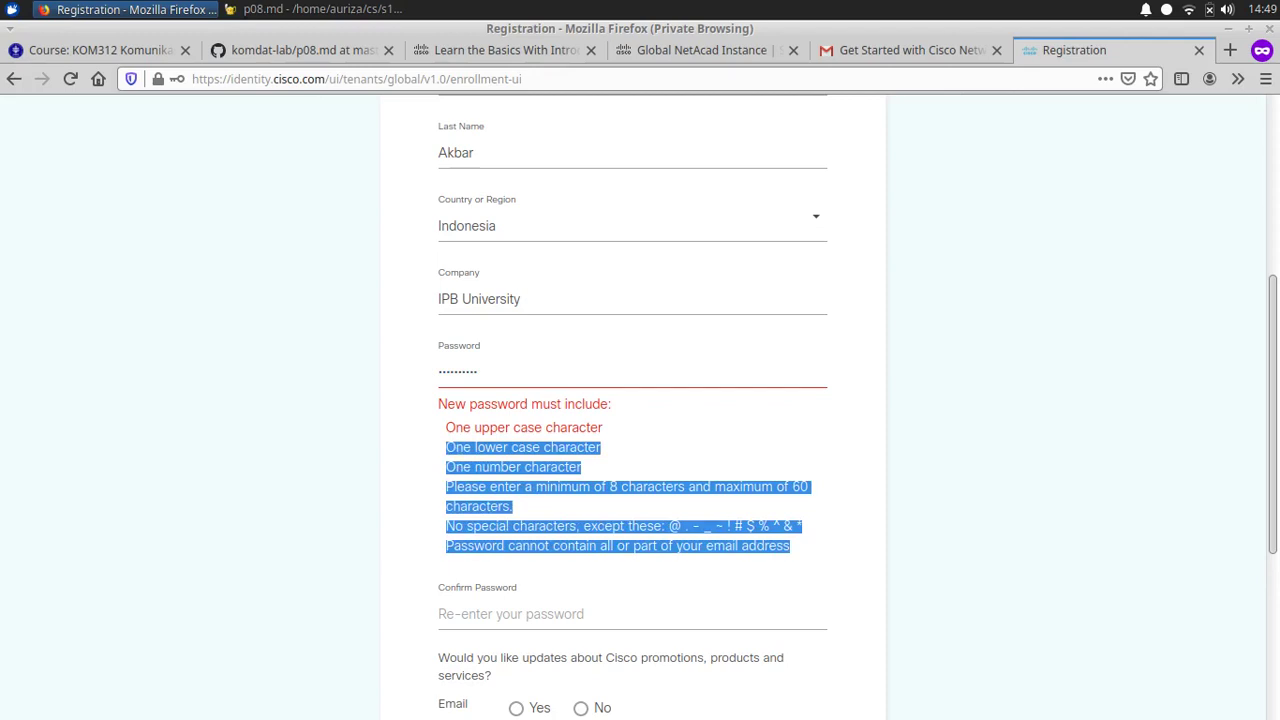
# Step: Generate a password with ./pass netacad in a terminal and copy it
pyautogui.hotkey('ctrl', 'alt', 't')
pyautogui.write('./pass netacad')
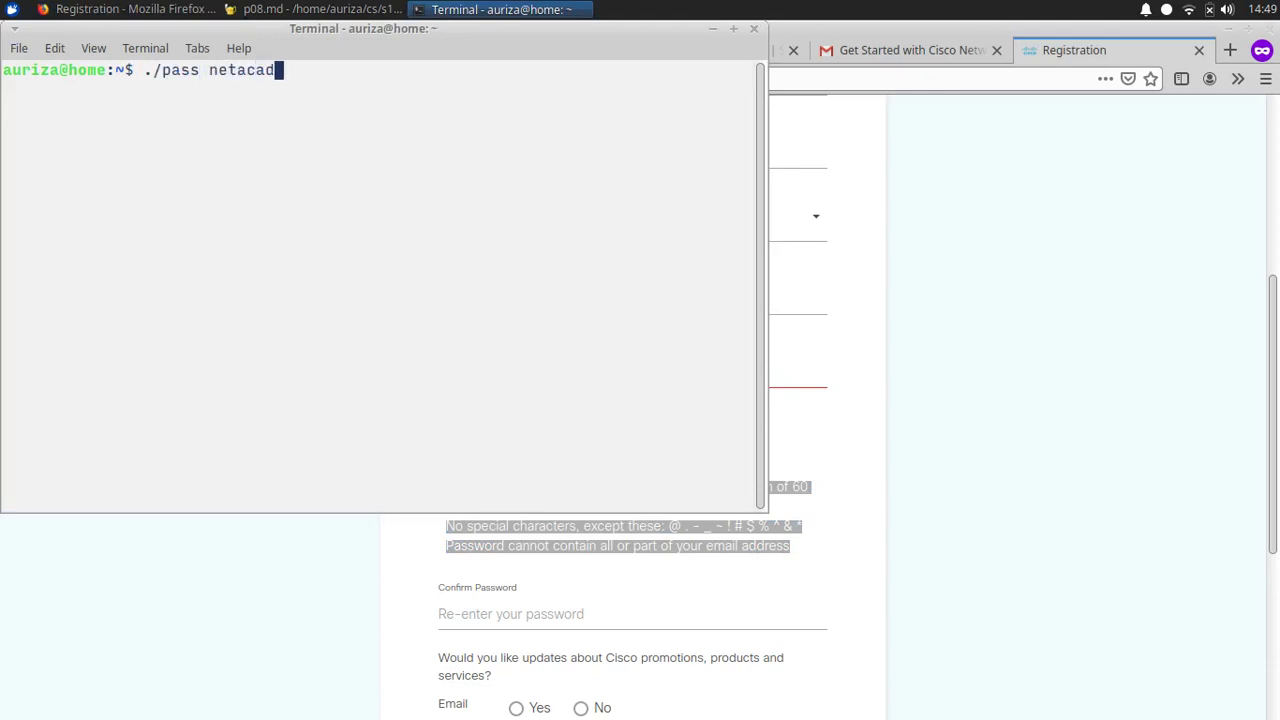
pyautogui.press('Return')
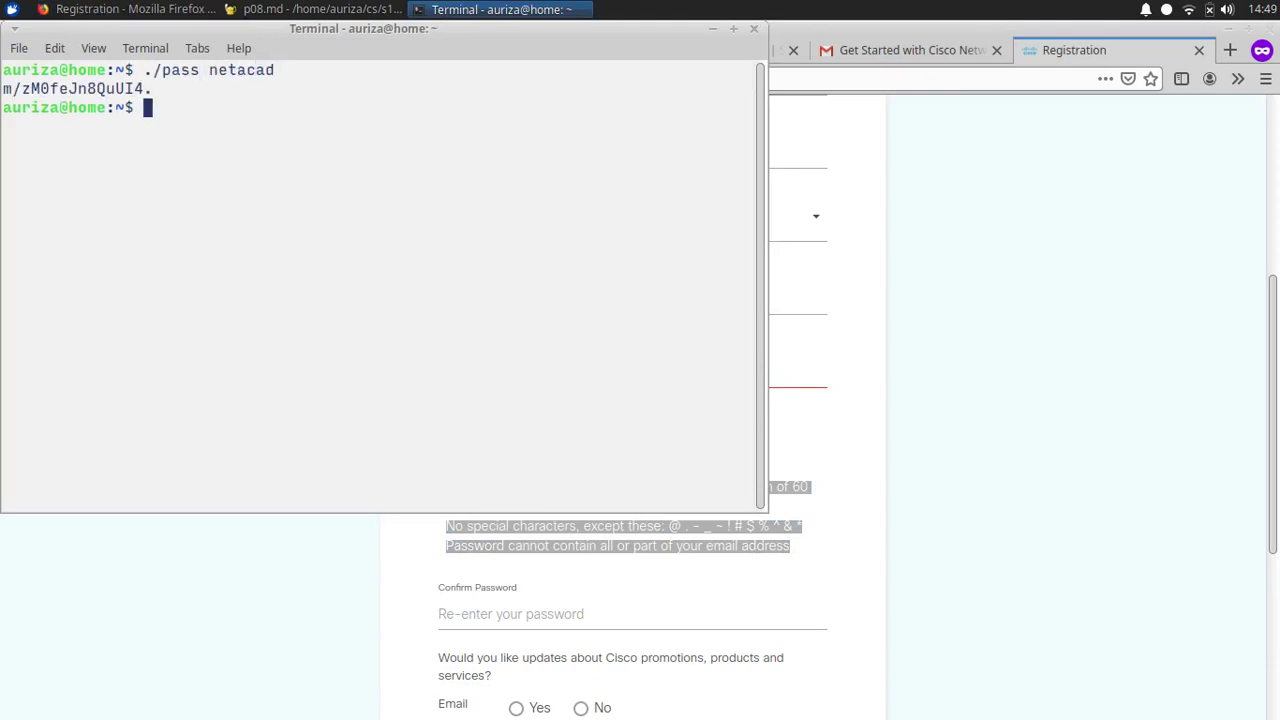
pyautogui.doubleClick(88, 89)
pyautogui.rightClick(88, 89)
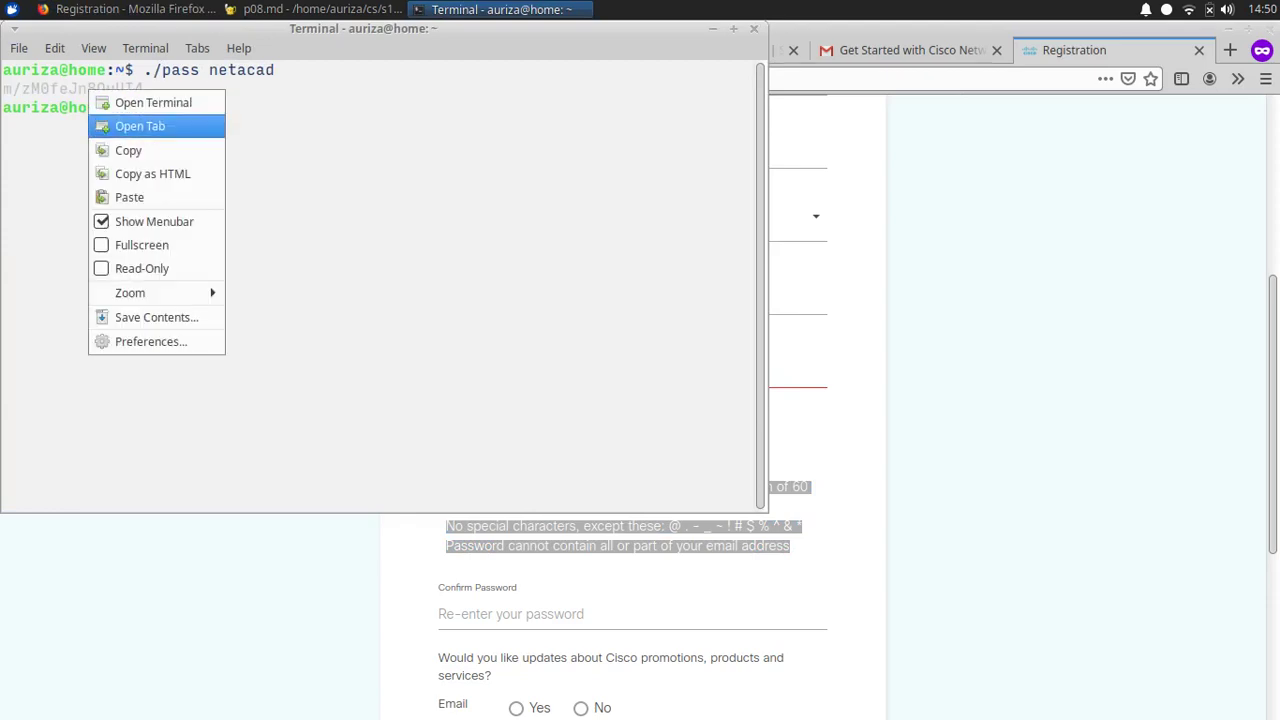
pyautogui.click(128, 150)
# Step: Paste the generated password into Password and Confirm Password, decline email updates, and submit
pyautogui.click(754, 28)
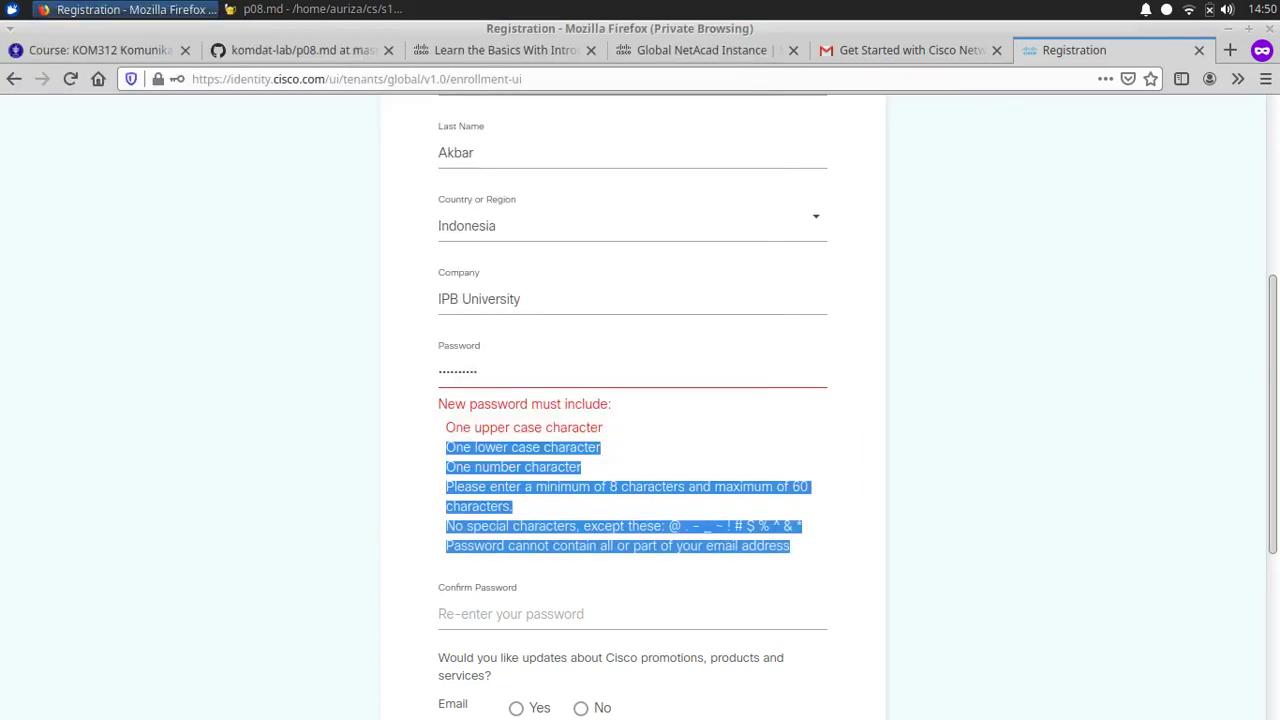
pyautogui.doubleClick(458, 371)
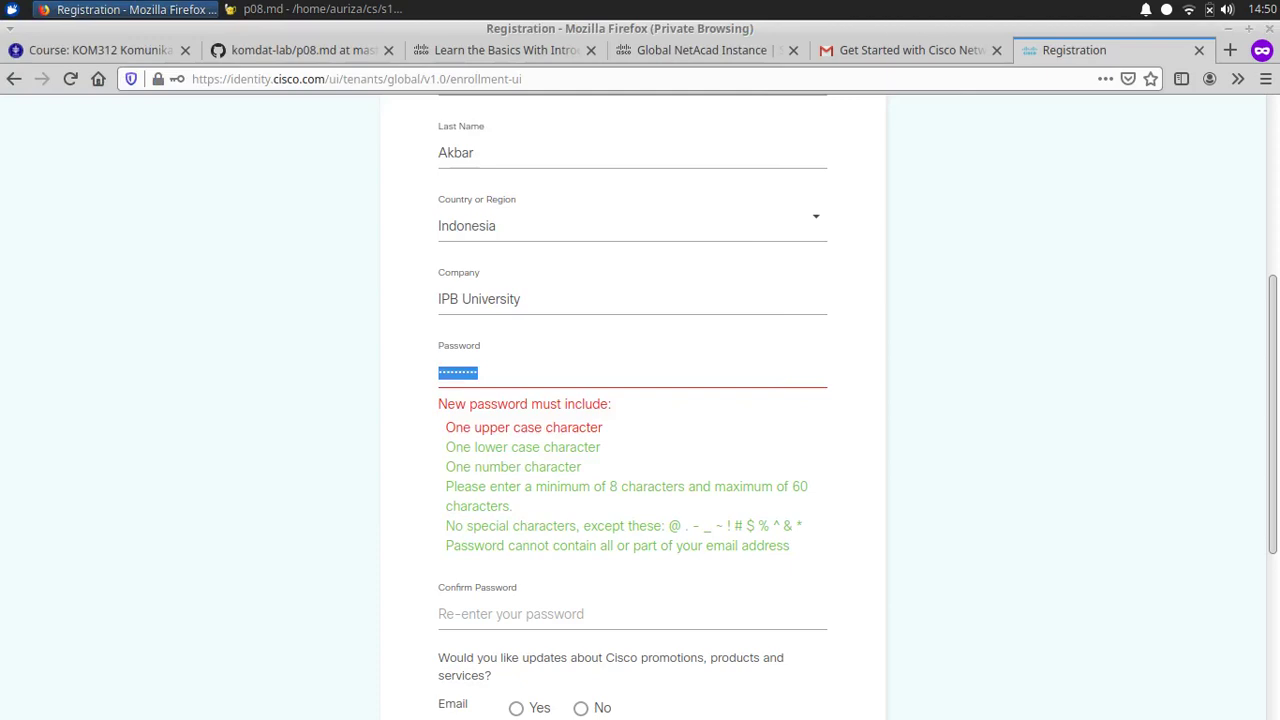
pyautogui.hotkey('ctrl', 'v')
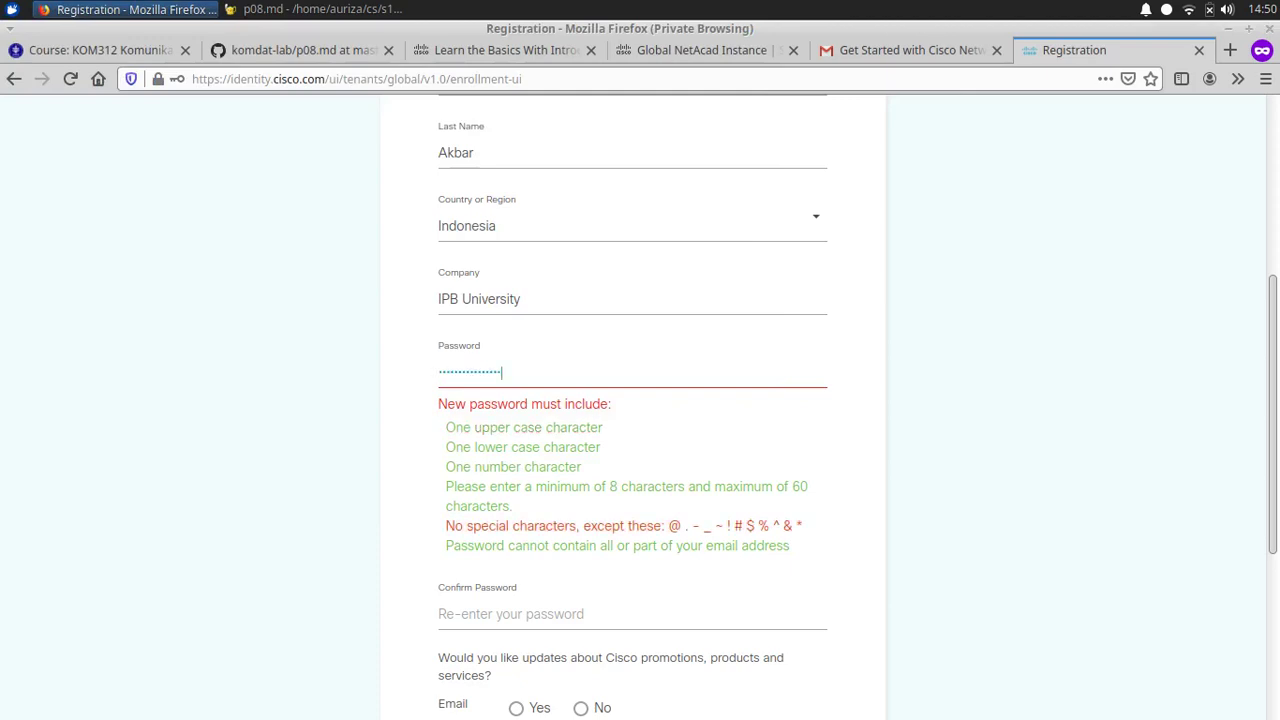
pyautogui.click(440, 614)
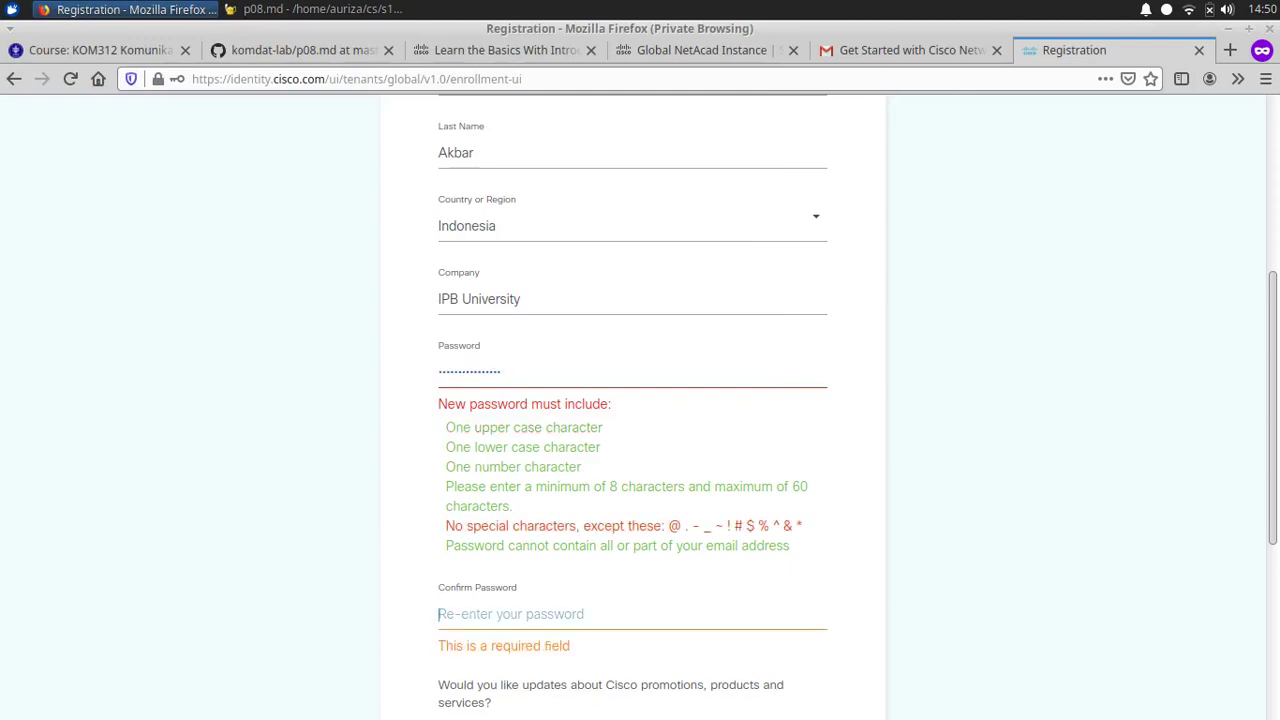
pyautogui.hotkey('ctrl', 'v')
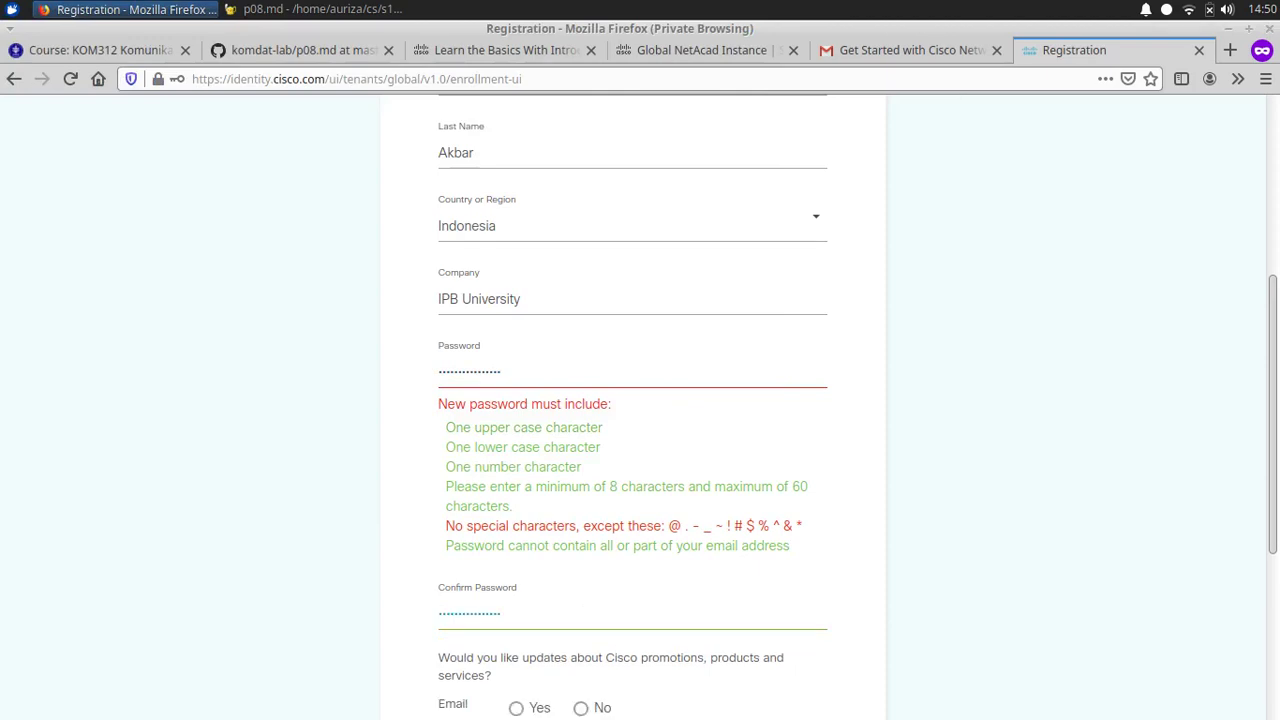
pyautogui.scroll(-2, 632, 400)
pyautogui.click(581, 598)
pyautogui.scroll(-3, 581, 598)
pyautogui.click(581, 600)
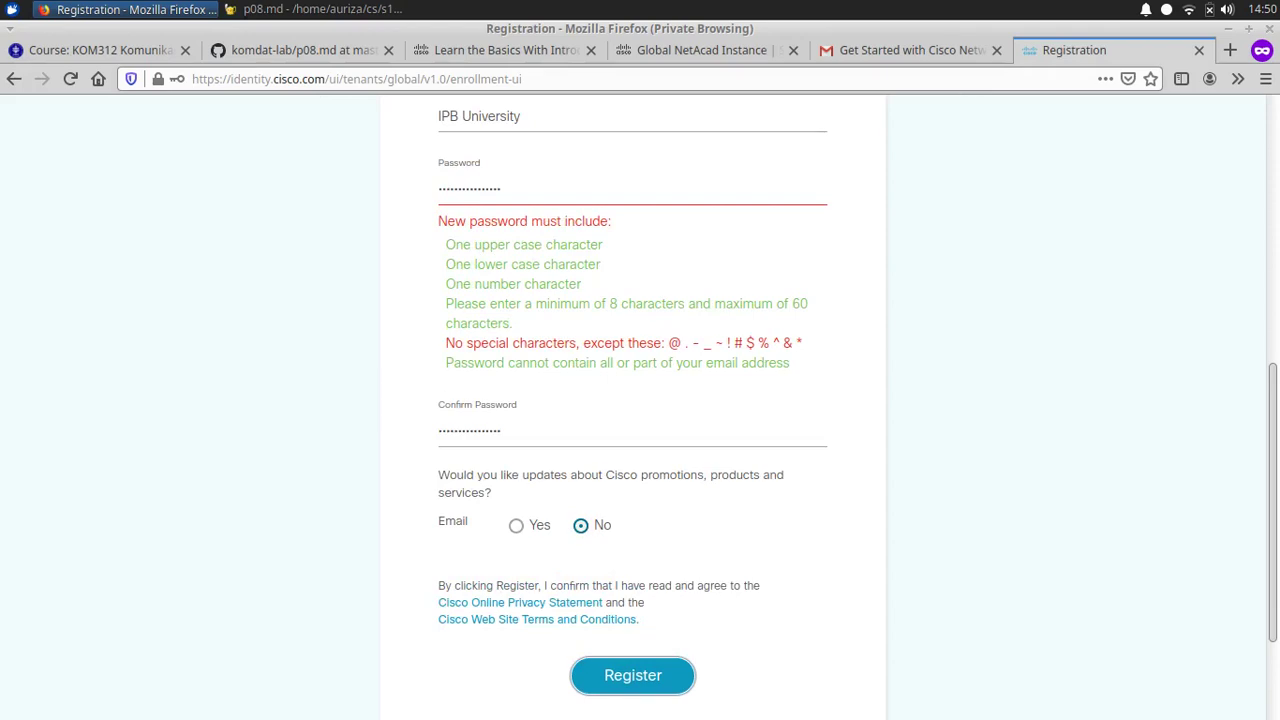
# Step: Re-enter a corrected password in both fields, fill in the captcha, and register
pyautogui.click(469, 189)
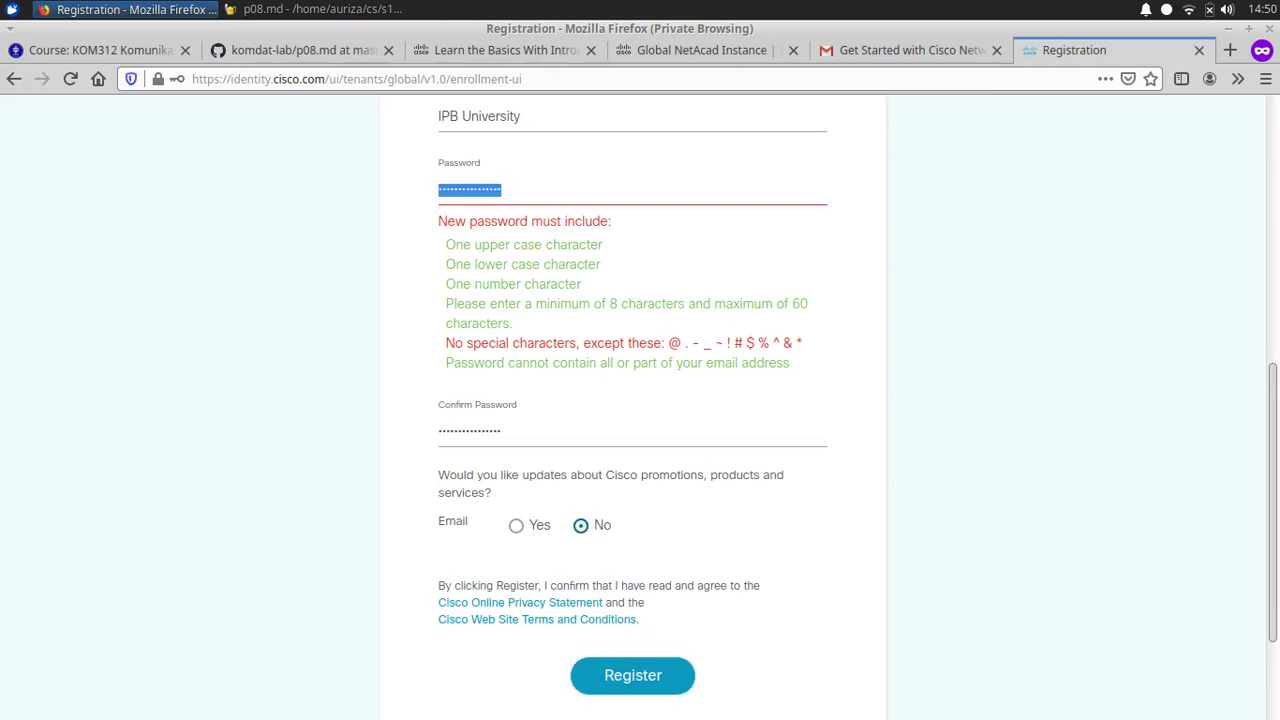
pyautogui.write('a')
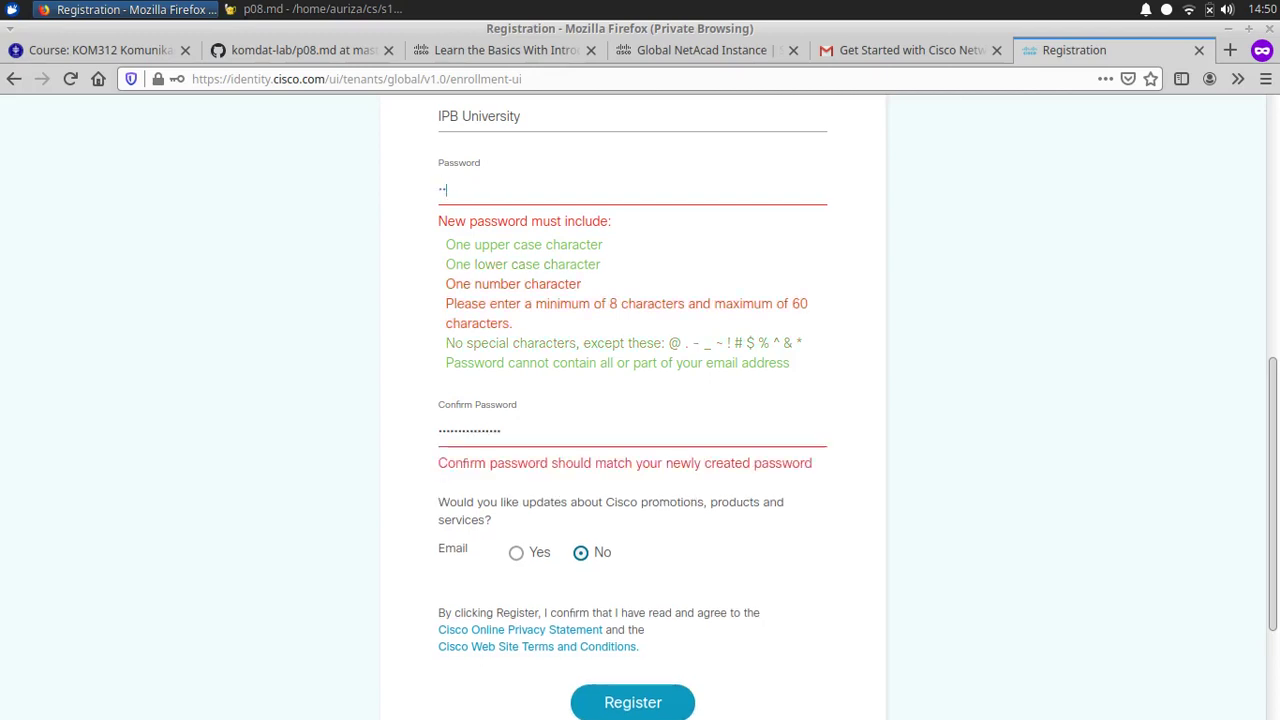
pyautogui.press('BackSpace')
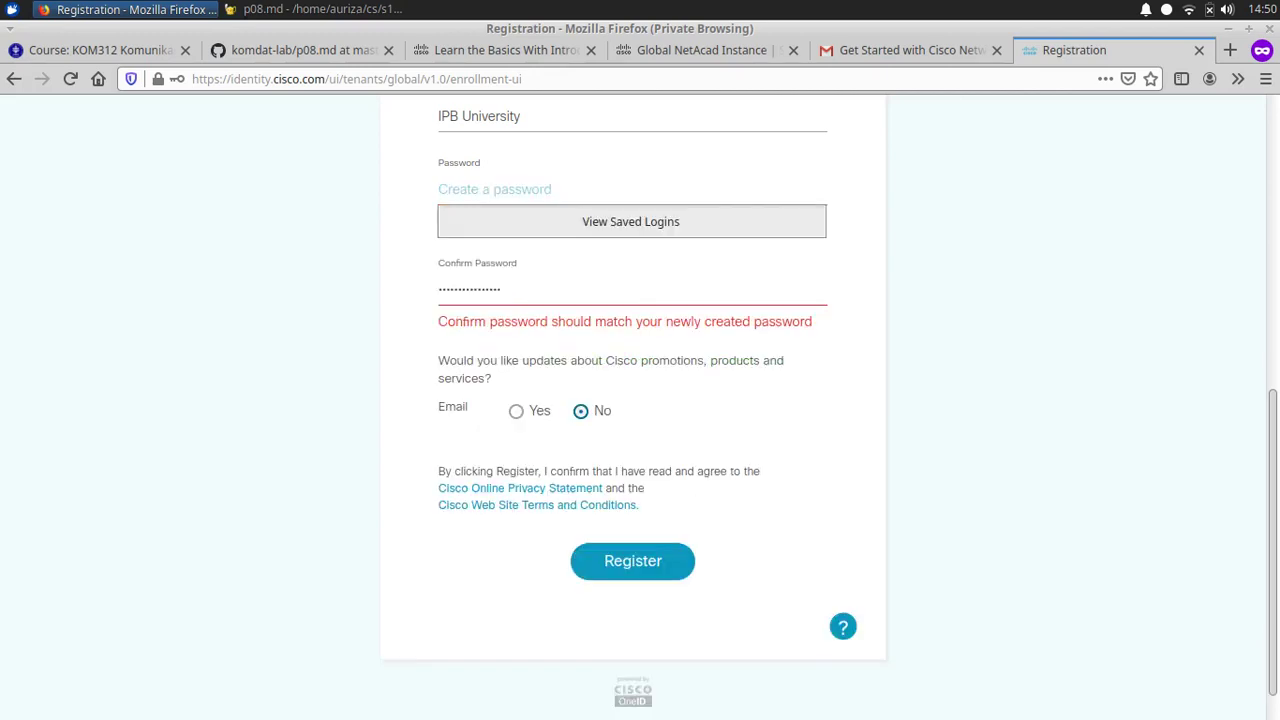
pyautogui.write('•••')
pyautogui.write('aa1')
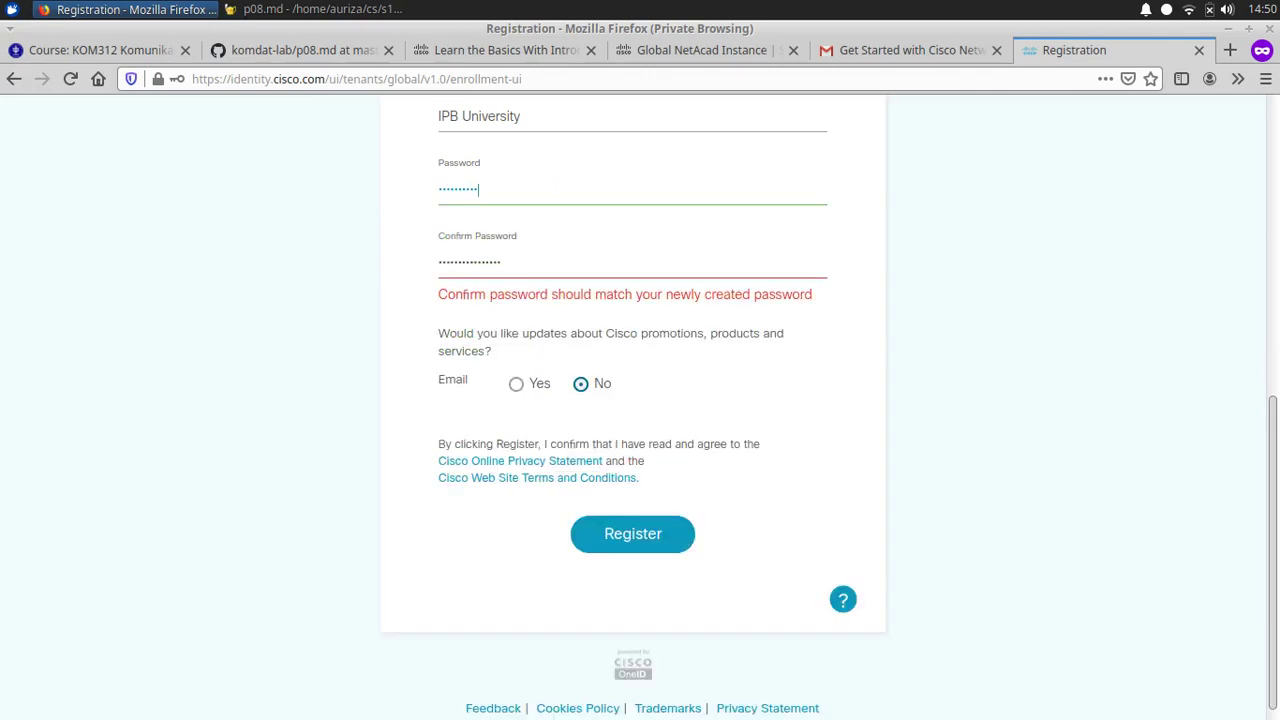
pyautogui.press('Tab')
pyautogui.write('**********')
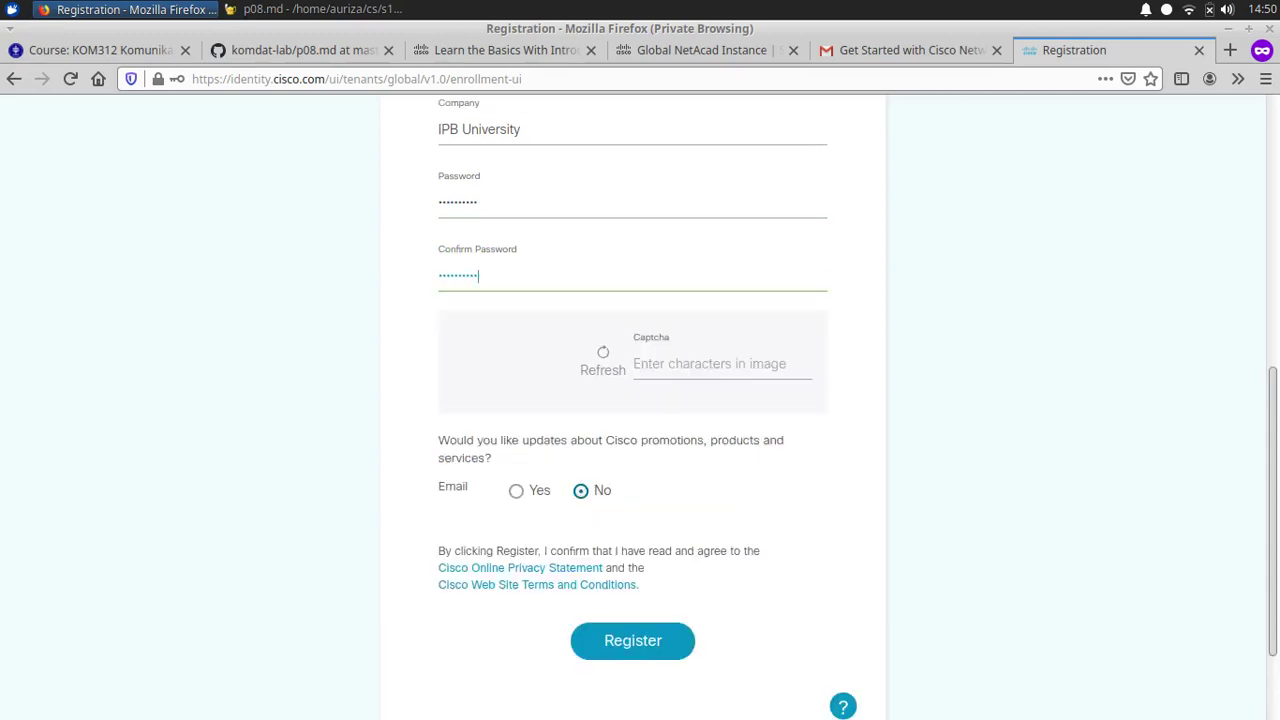
pyautogui.press('Tab')
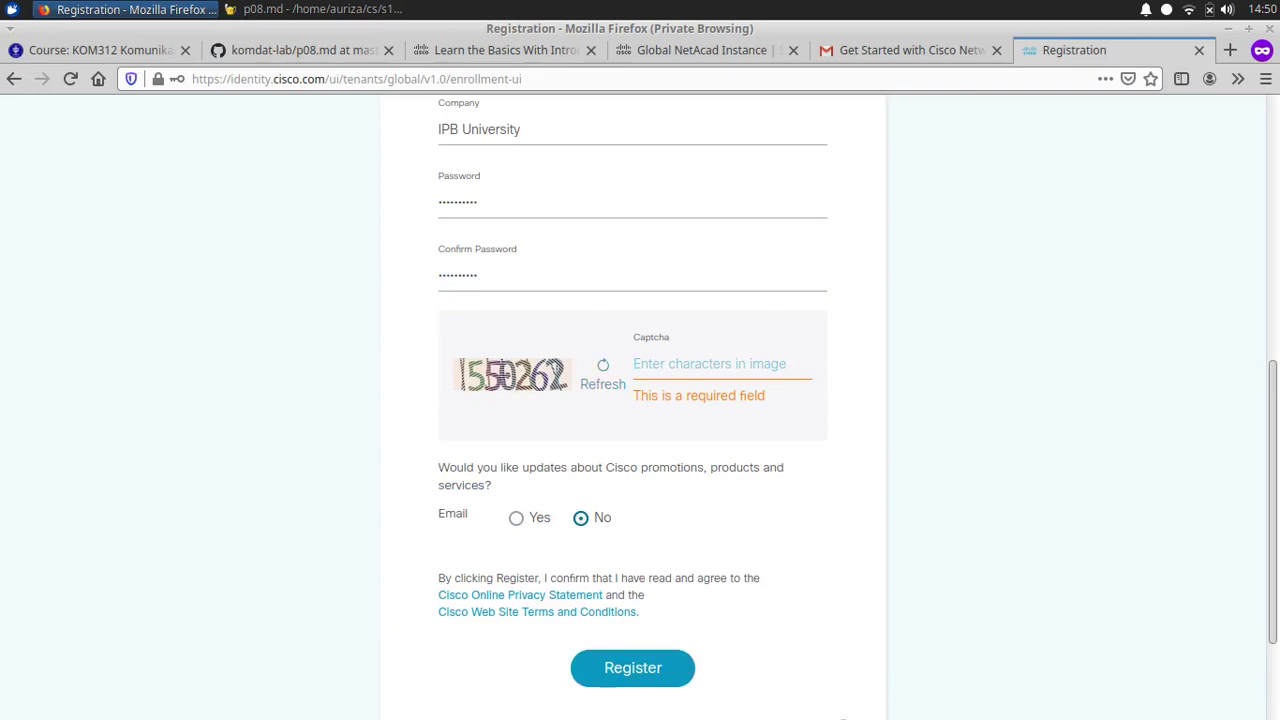
pyautogui.write('550')
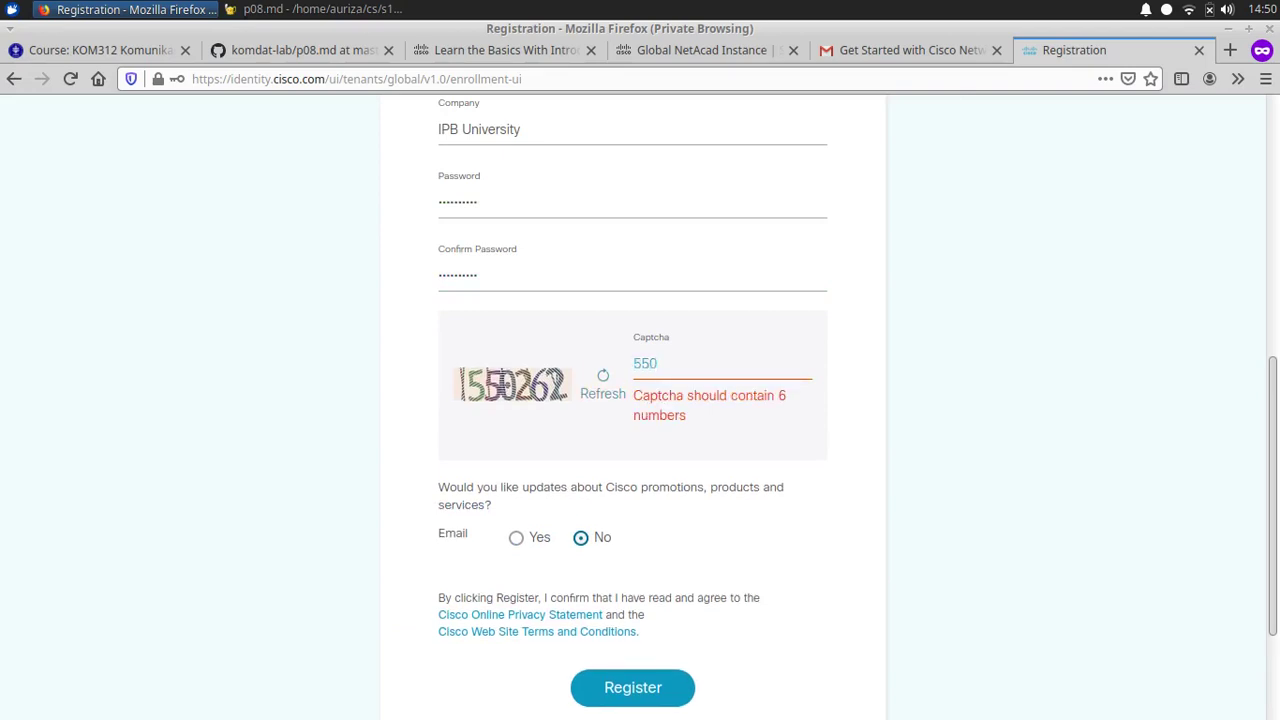
pyautogui.write('262')
pyautogui.press('Return')
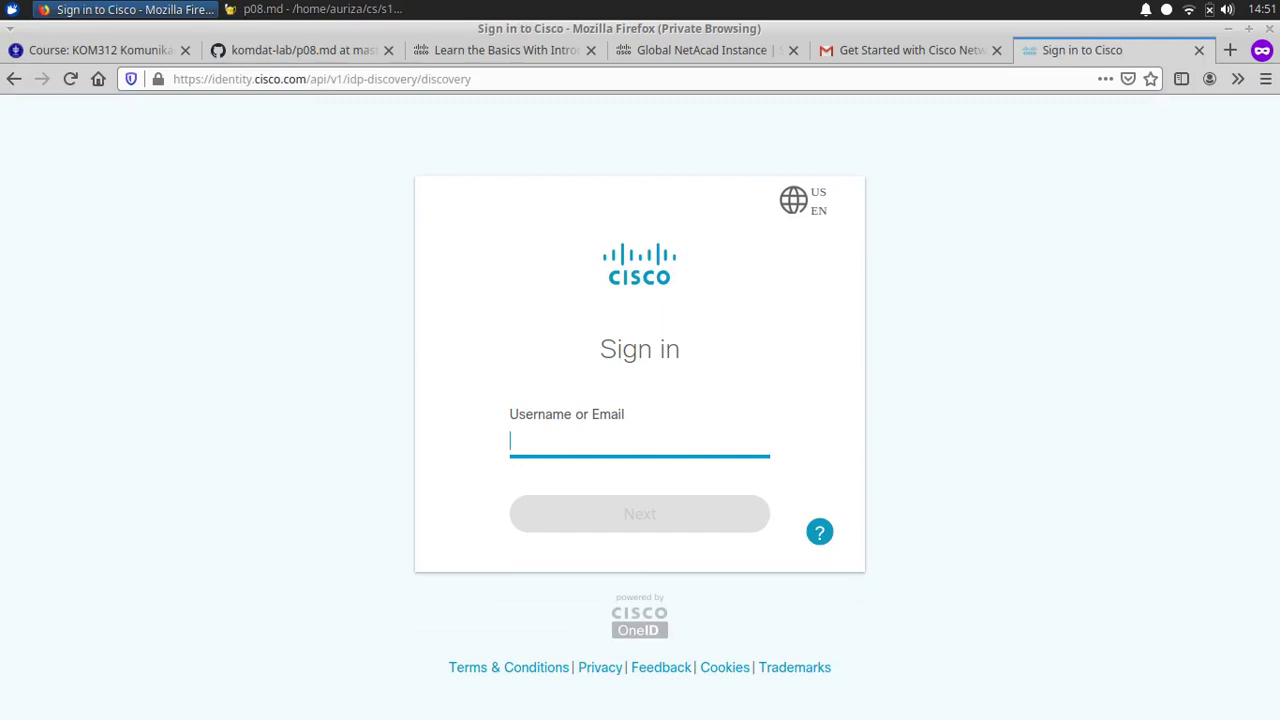
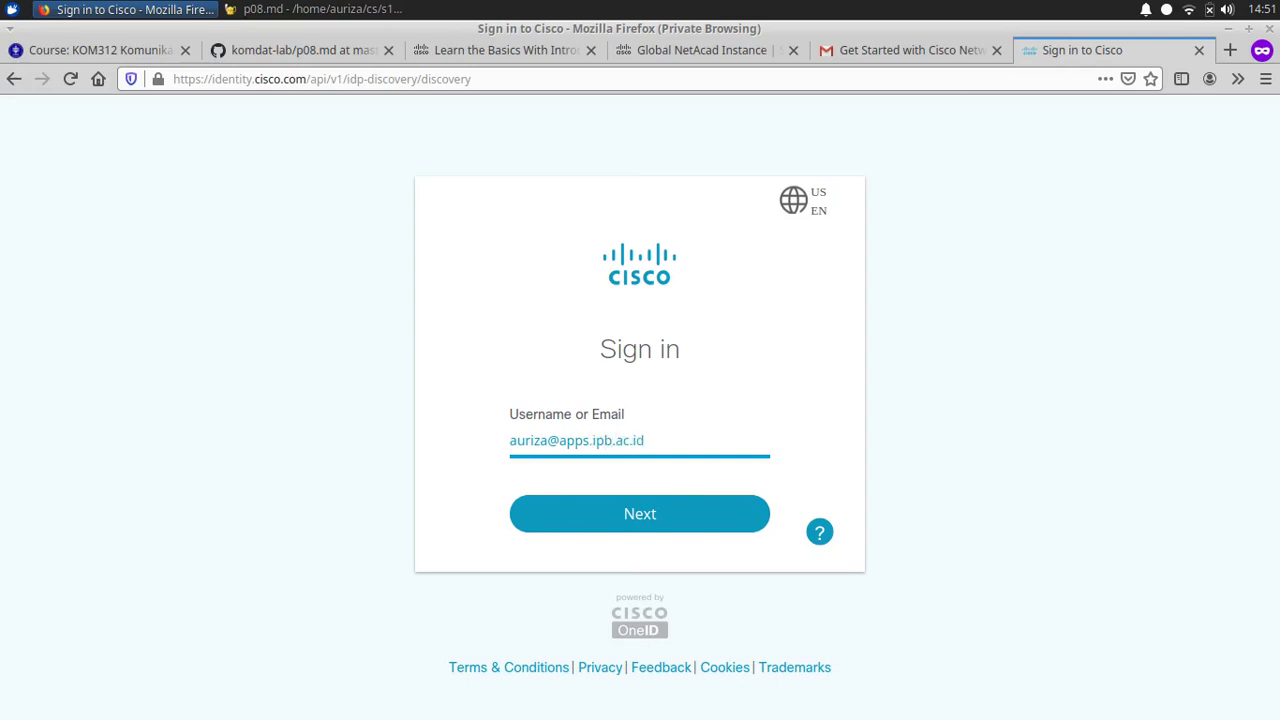
# Step: Sign in to Cisco with the account e-mail address and password
pyautogui.press('Return')
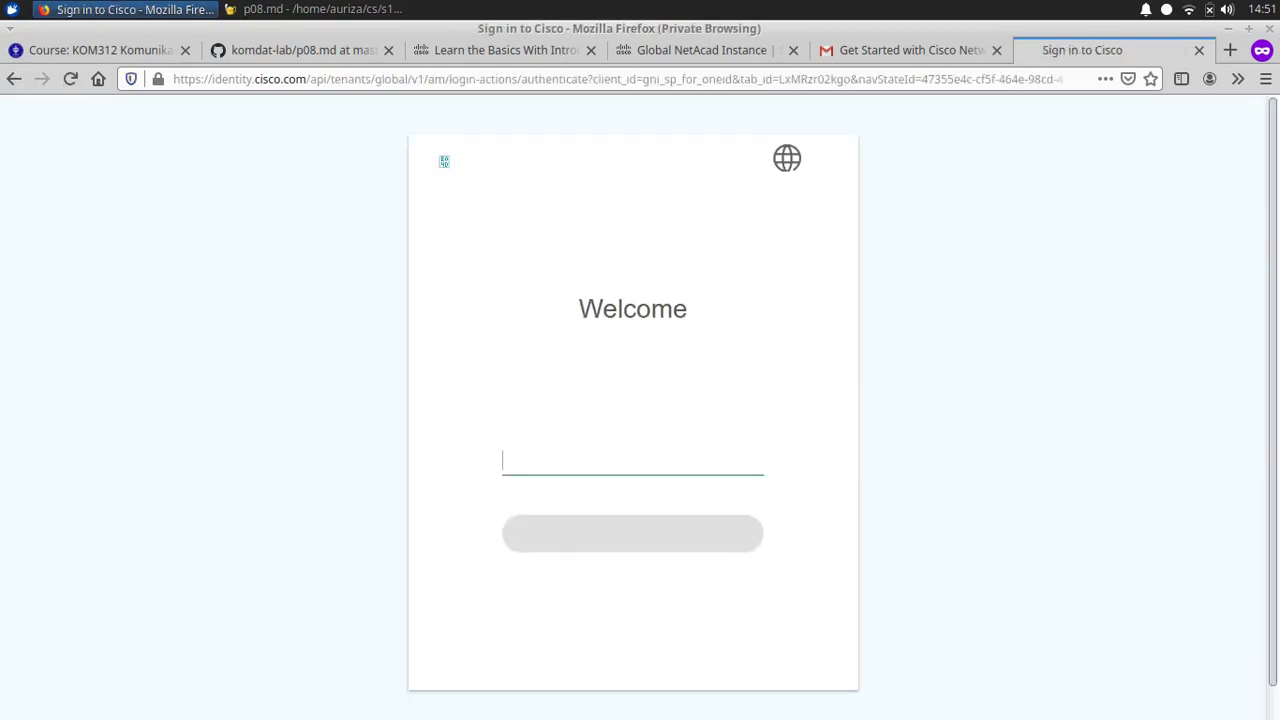
pyautogui.write('•••••••••')
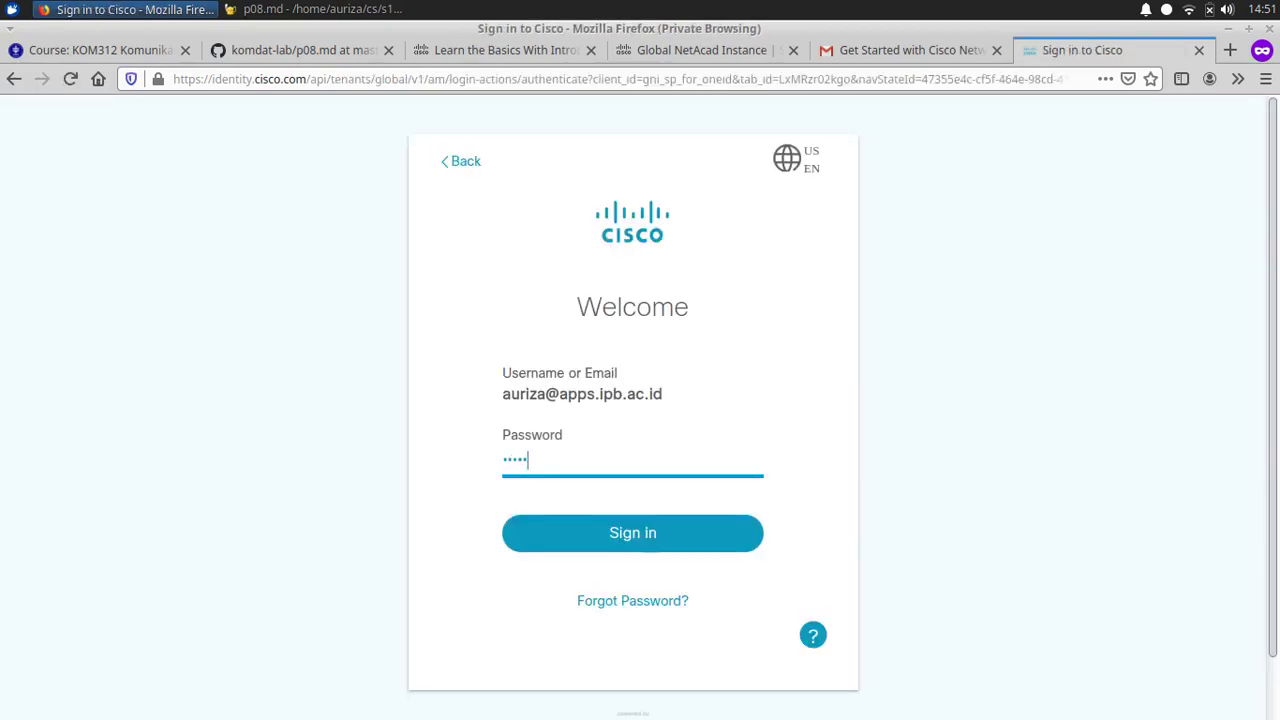
pyautogui.write('•')
pyautogui.press('Return')
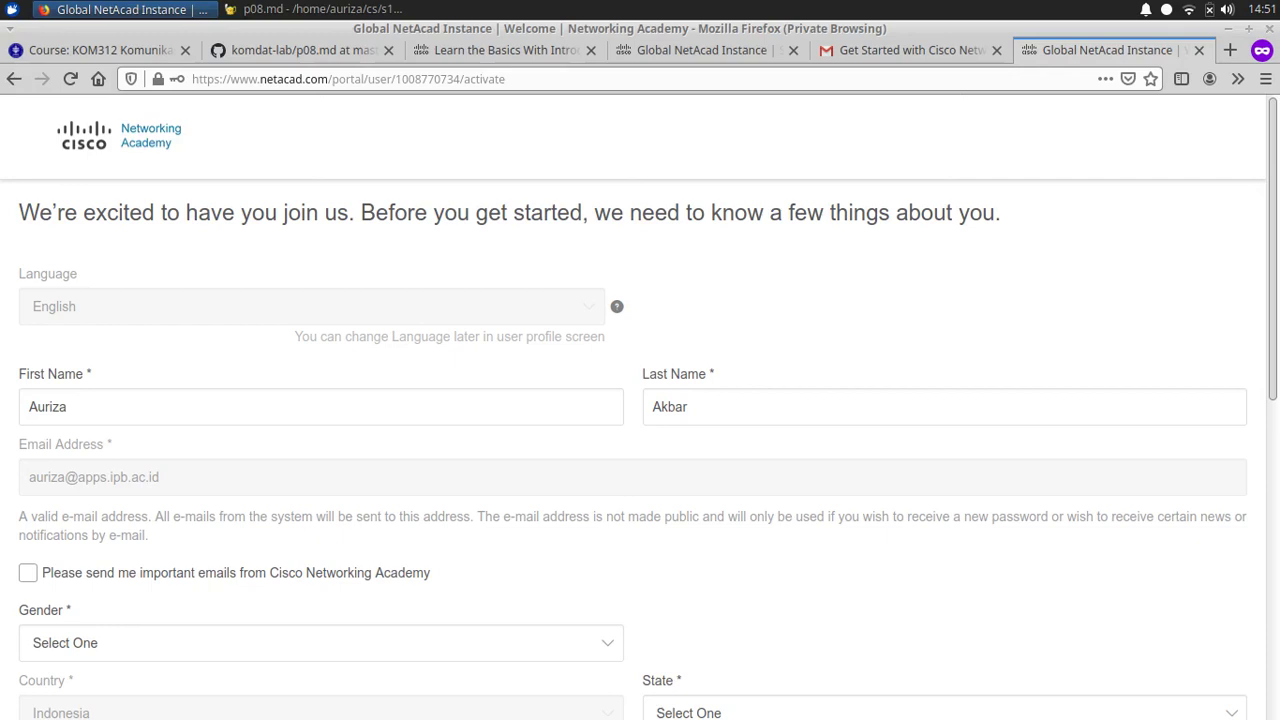
# Step: Set the gender to Male and the state to West Java
pyautogui.scroll(-10, 640, 400)
pyautogui.scroll(7, 640, 400)
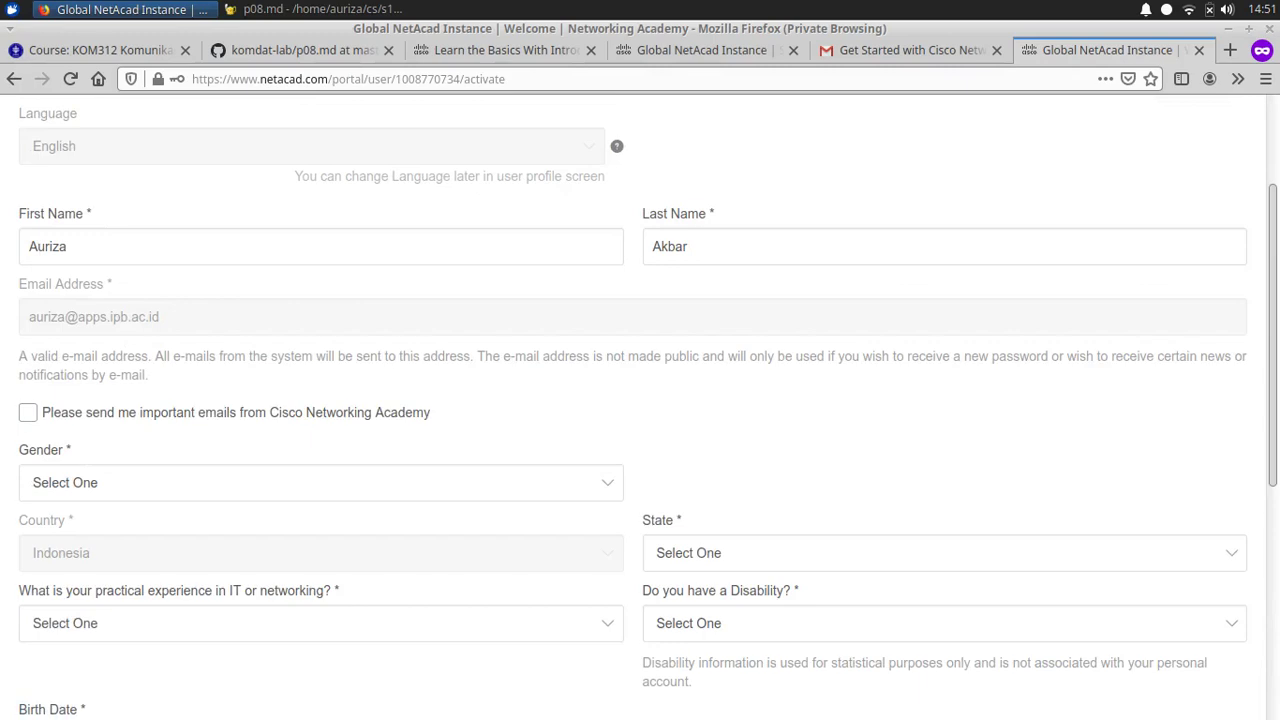
pyautogui.press('Tab')
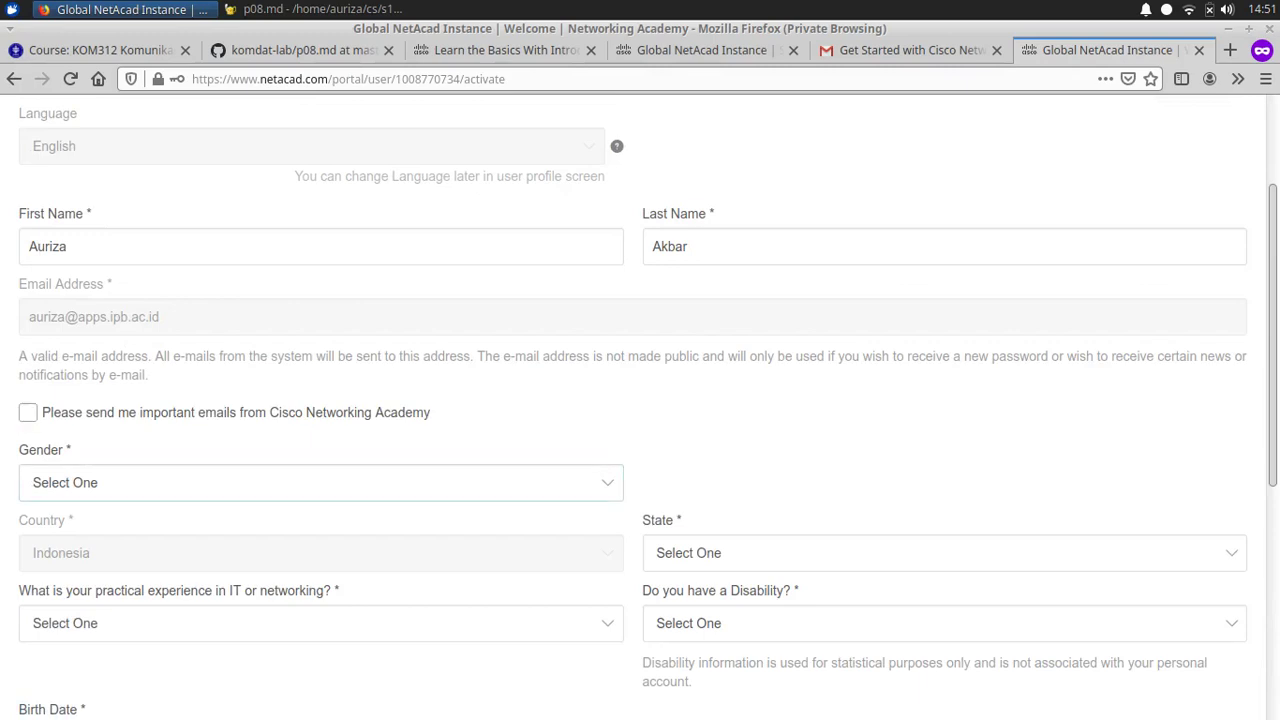
pyautogui.press('space')
pyautogui.press('Down')
pyautogui.press('Down')
pyautogui.press('Return')
pyautogui.scroll(-3, 640, 400)
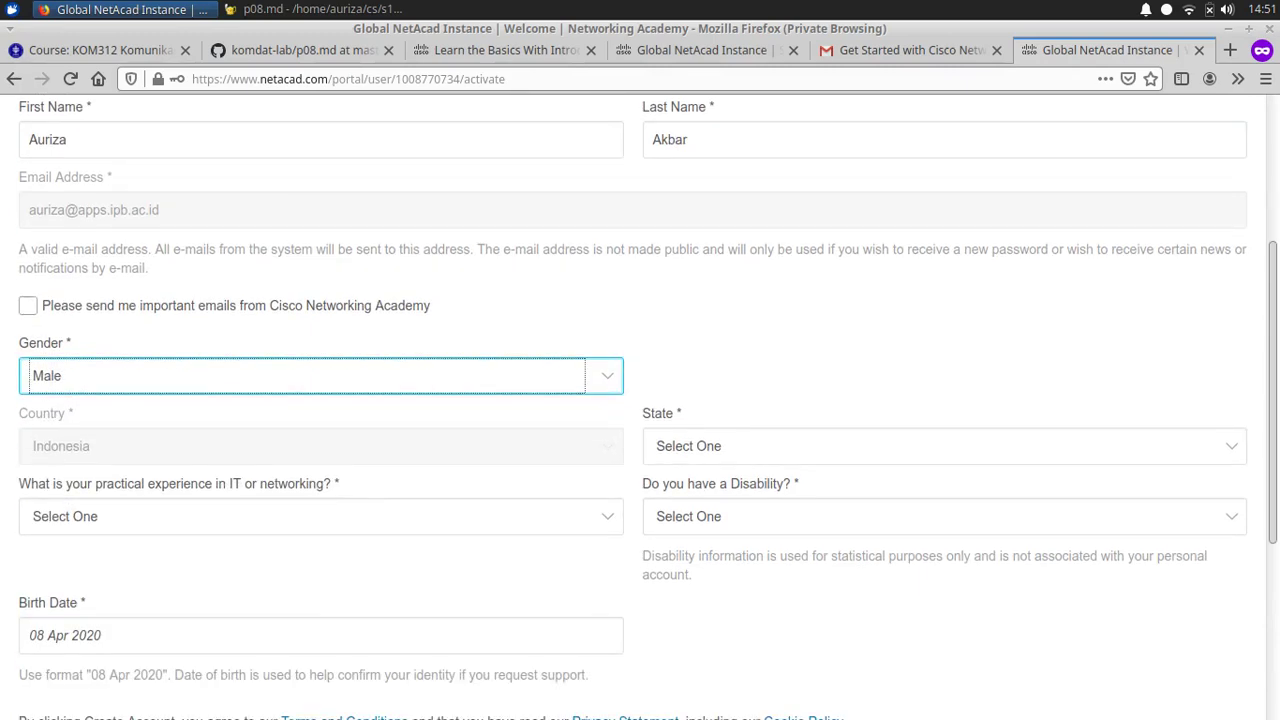
pyautogui.press('Tab')
pyautogui.press('Tab')
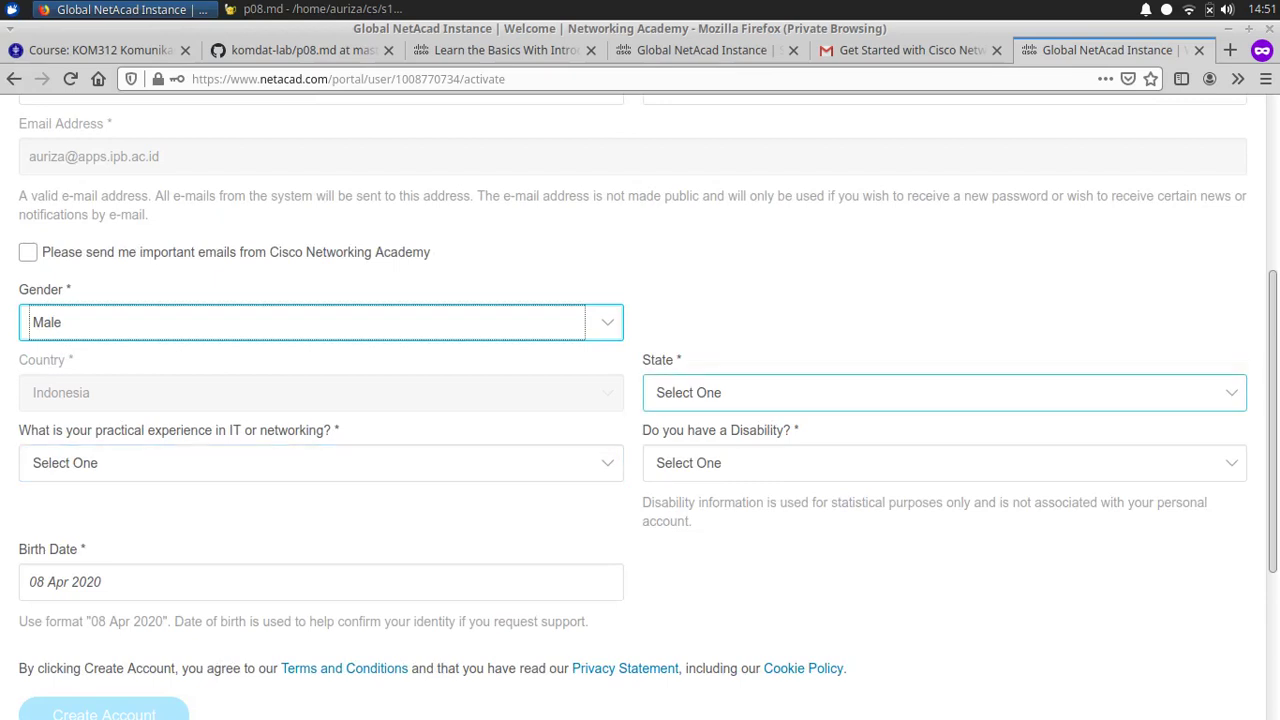
pyautogui.press('space')
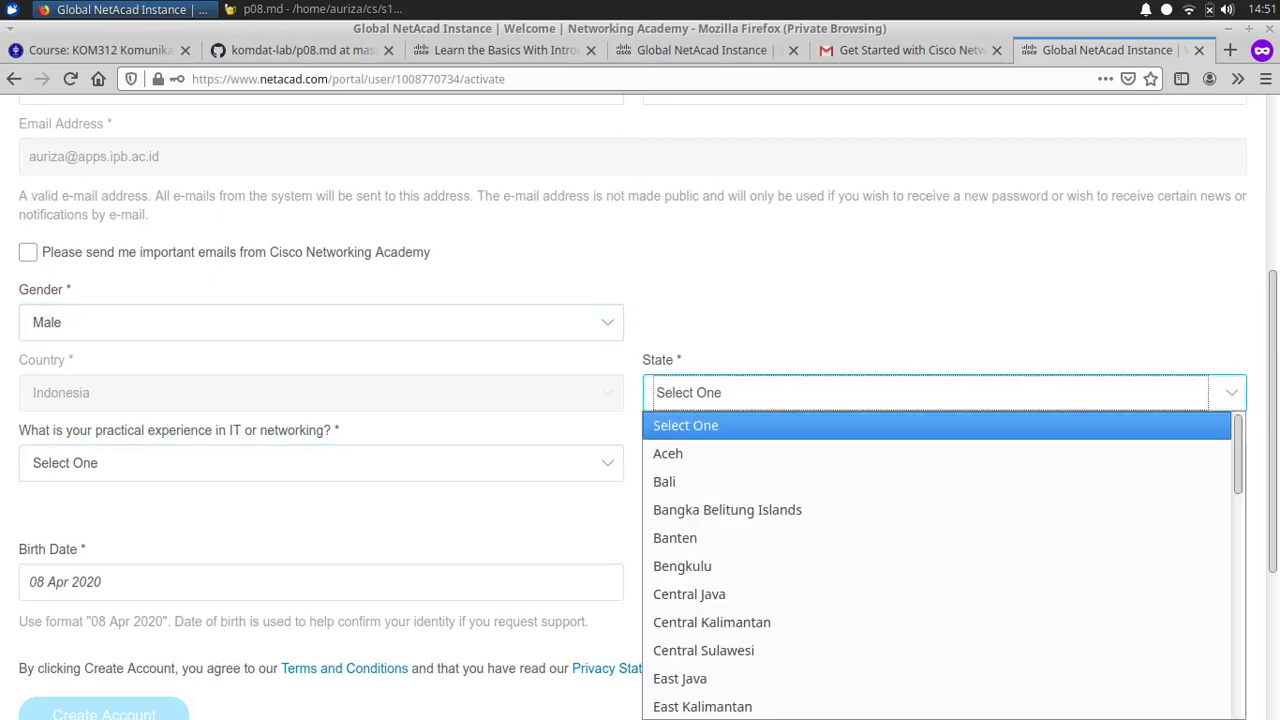
pyautogui.press('j')
pyautogui.press('c')
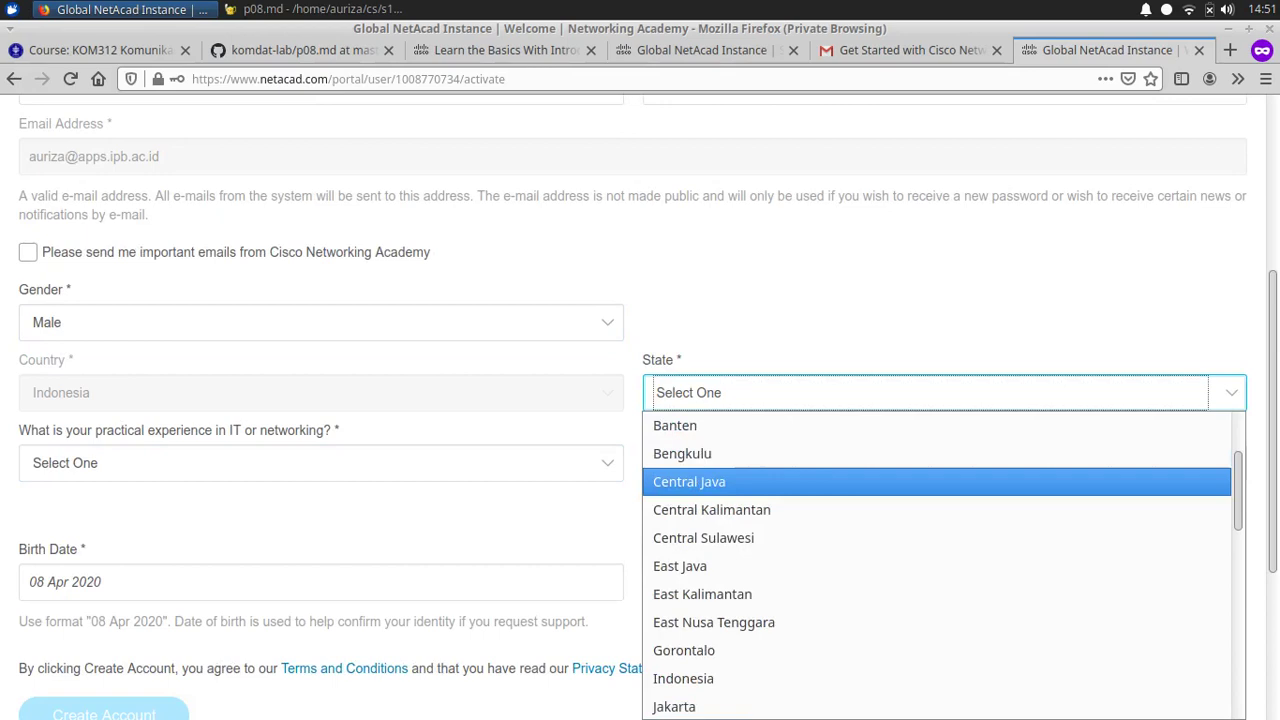
pyautogui.press('w')
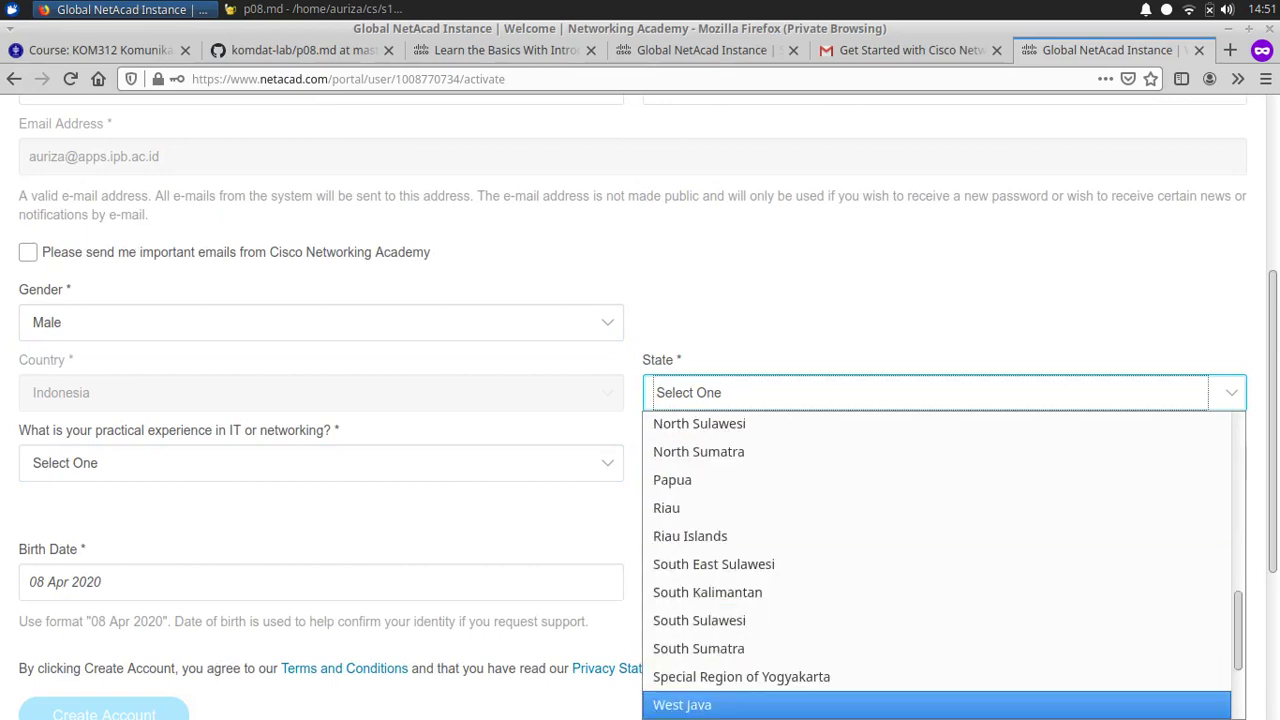
pyautogui.press('Return')
# Step: Choose One to Three Years practical experience and No for disability
pyautogui.press('Tab')
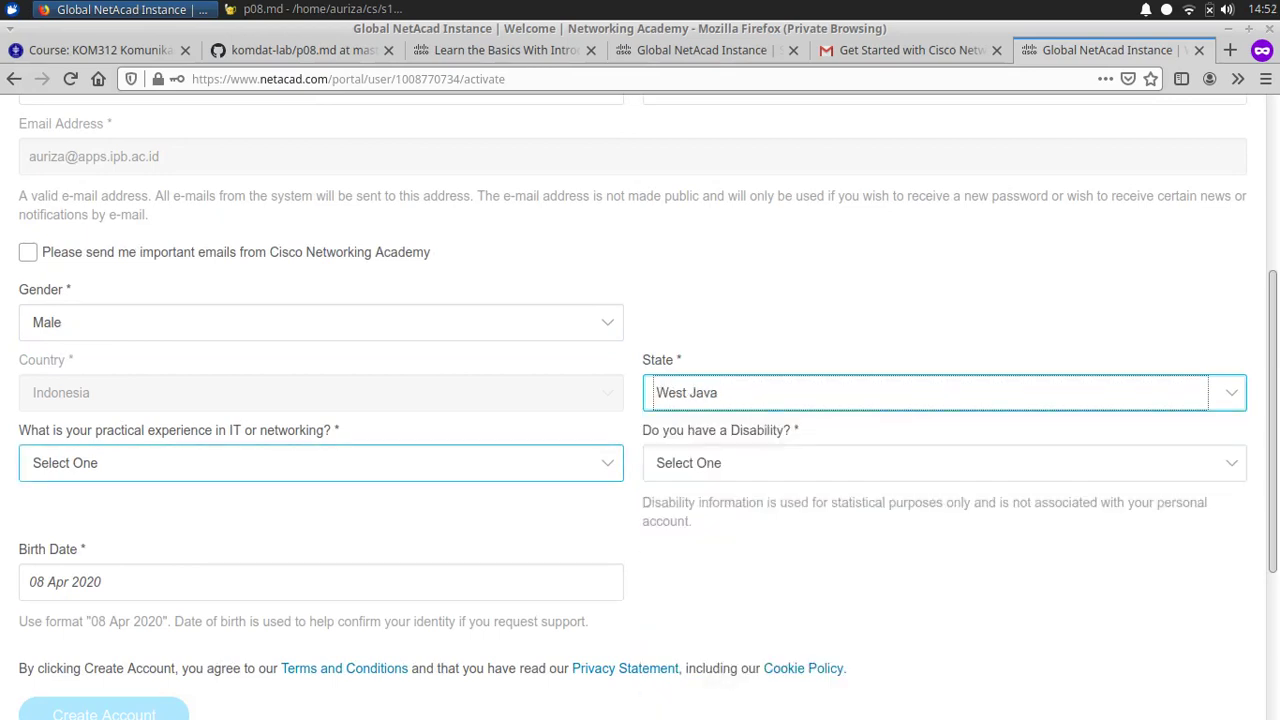
pyautogui.hotkey('alt', 'Down')
pyautogui.press('o')
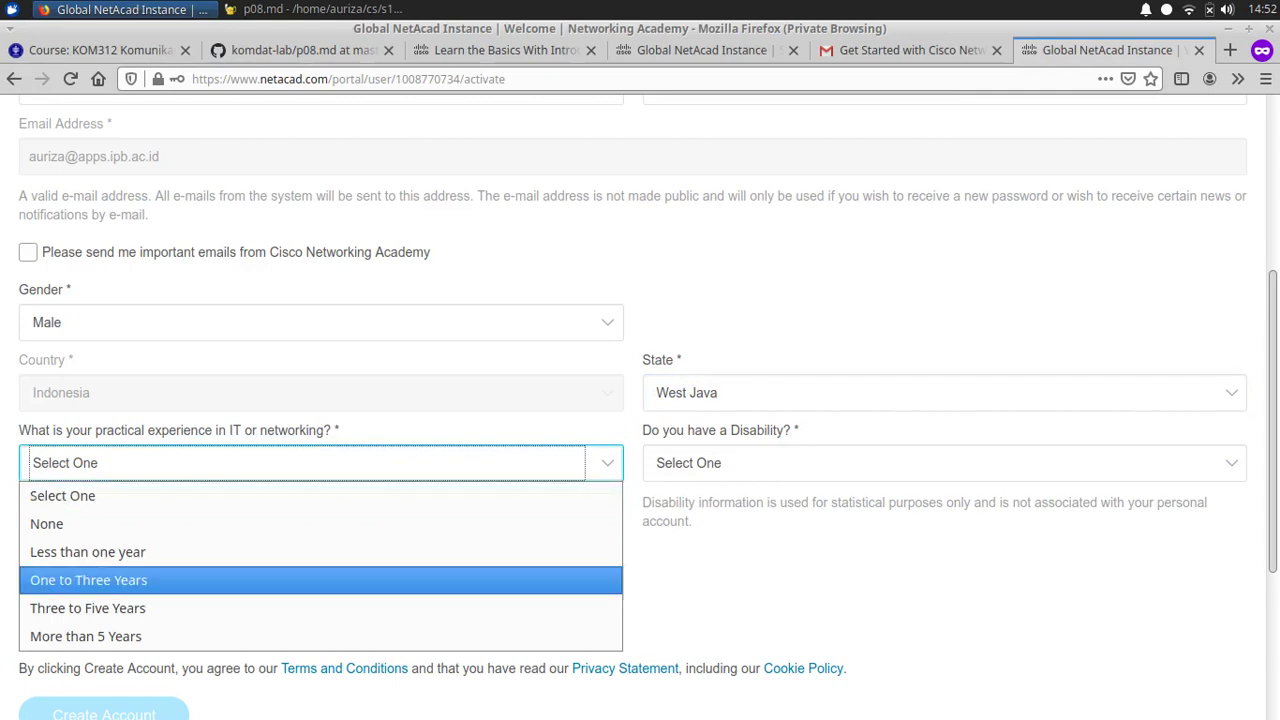
pyautogui.press('Return')
pyautogui.press('Tab')
pyautogui.hotkey('alt', 'Down')
pyautogui.press('n')
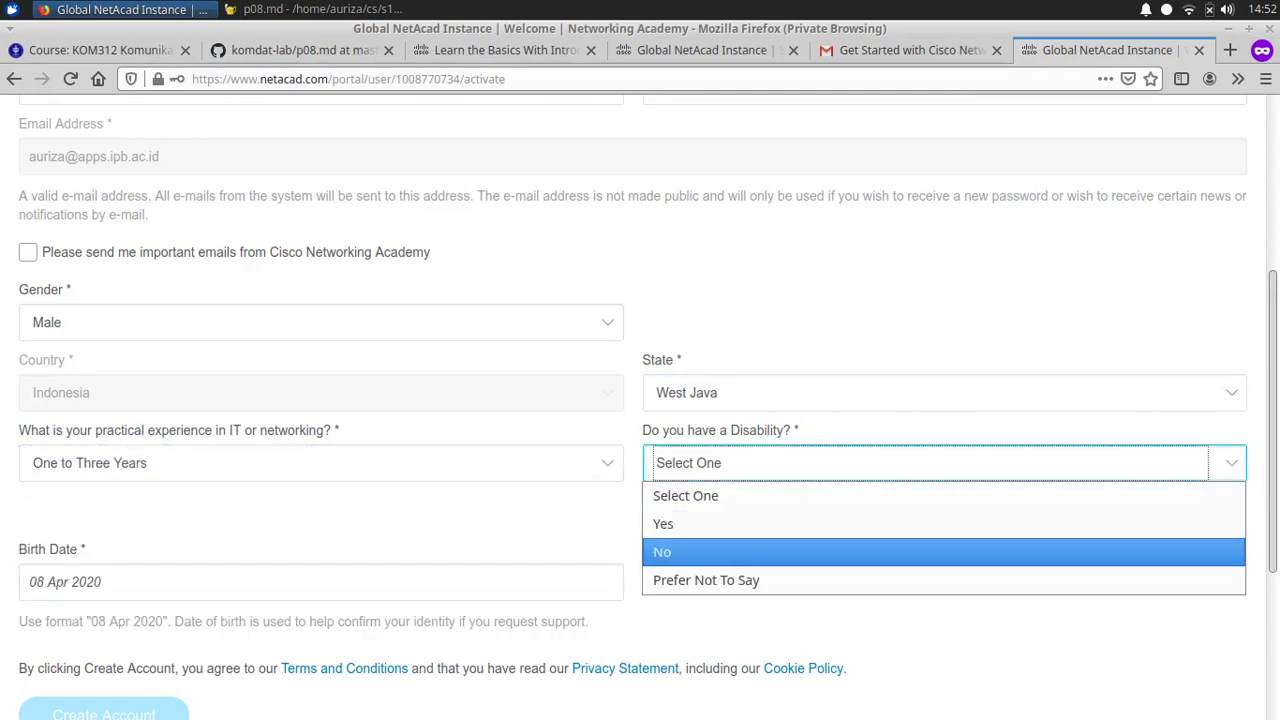
pyautogui.press('Return')
pyautogui.press('Tab')
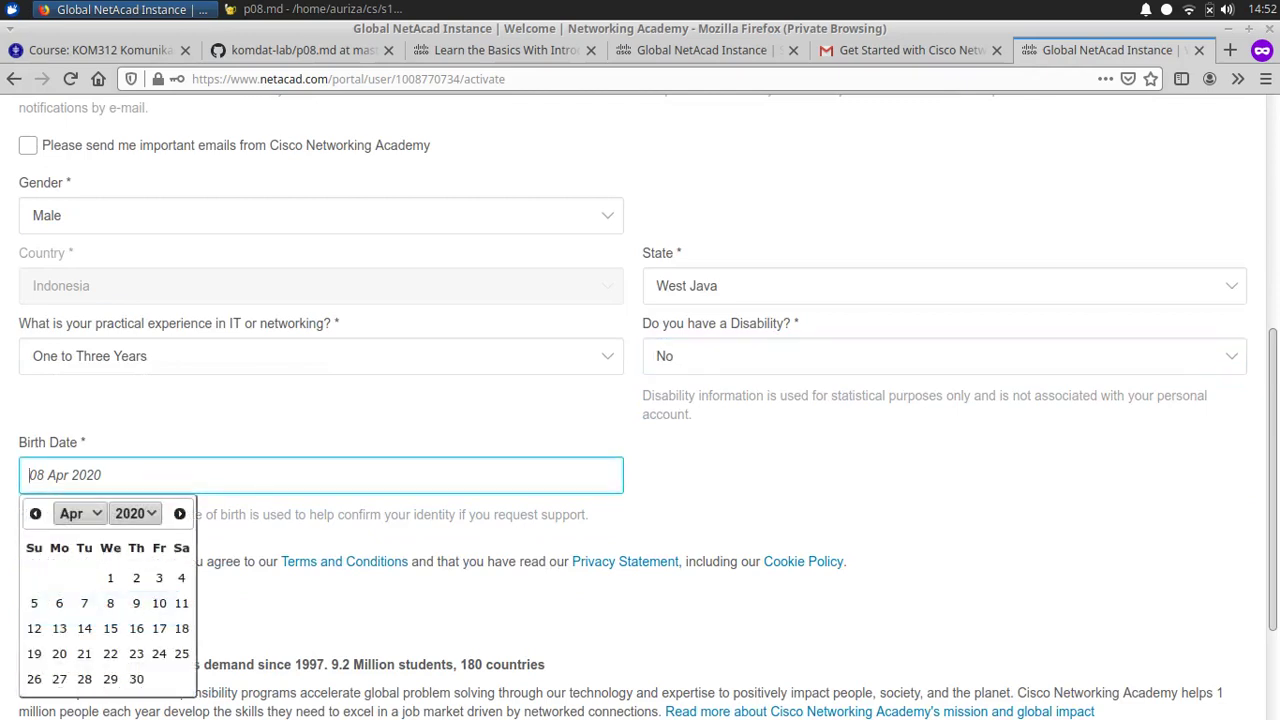
pyautogui.press('Tab')
pyautogui.scroll(-1, 640, 400)
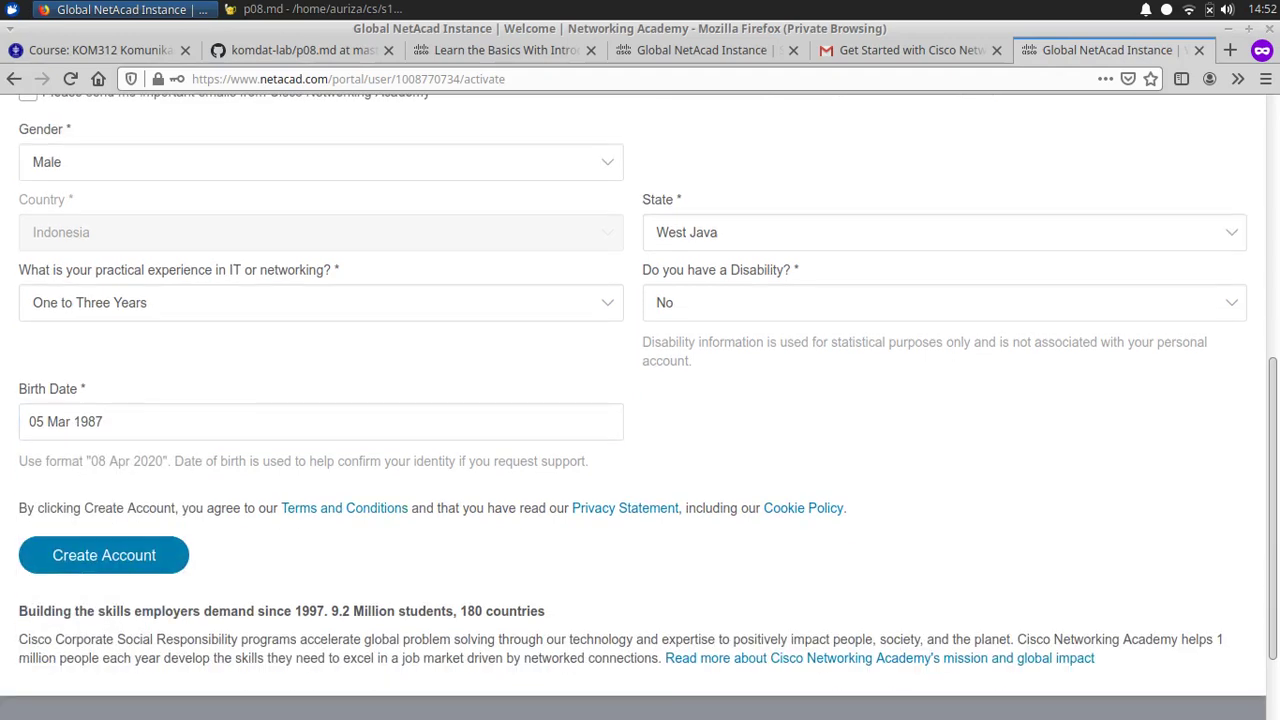
pyautogui.scroll(-2, 104, 448)
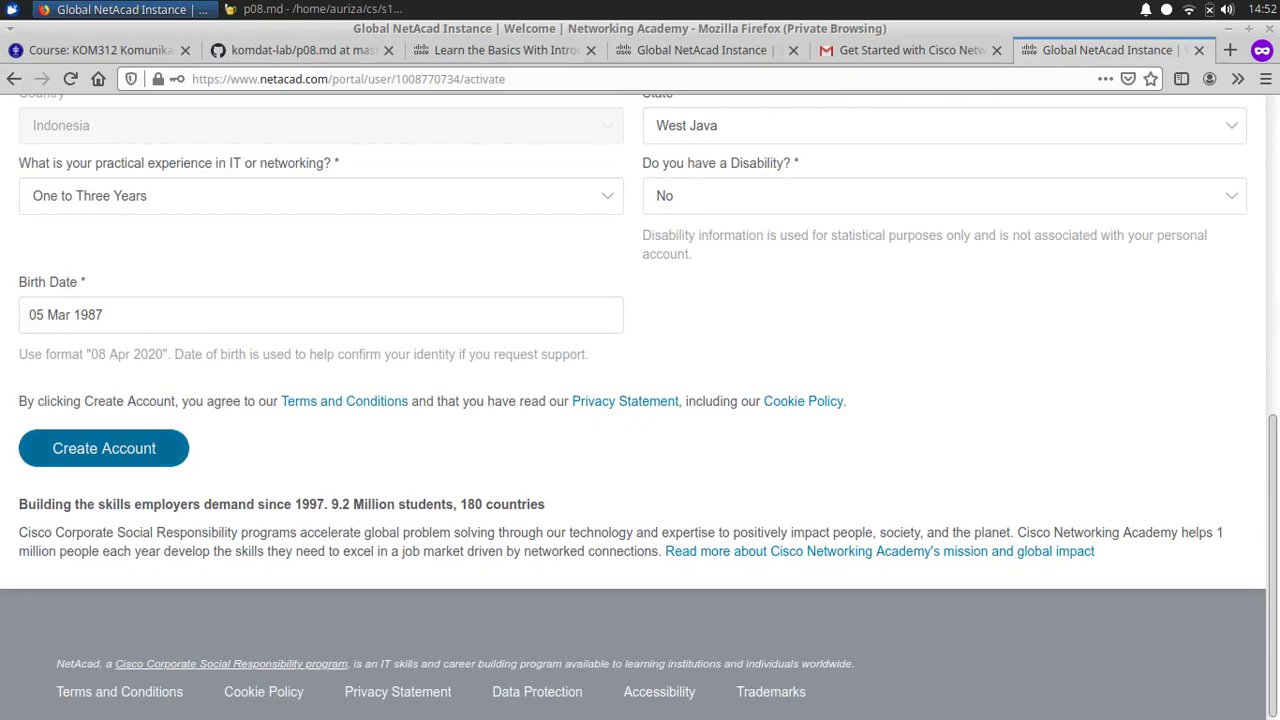
pyautogui.click(104, 448)
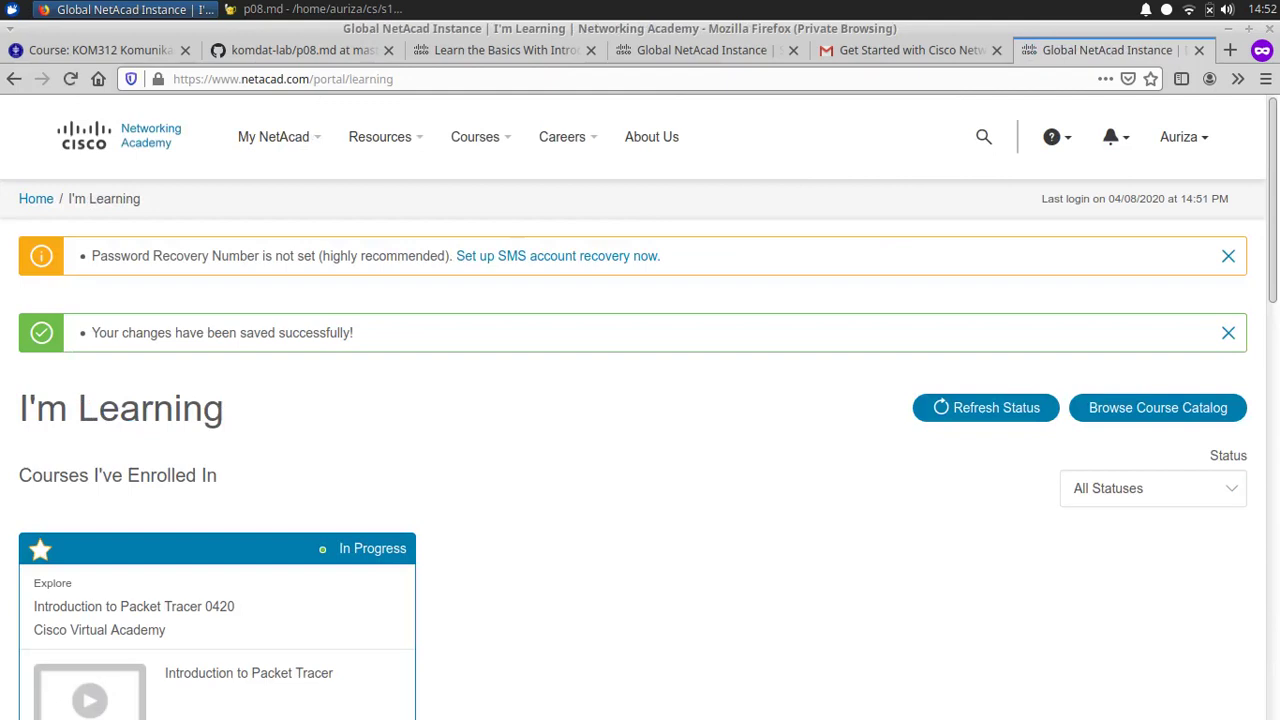
# Step: Go to the Download Packet Tracer page via the Resources menu in the top navigation
pyautogui.scroll(-1, 640, 408)
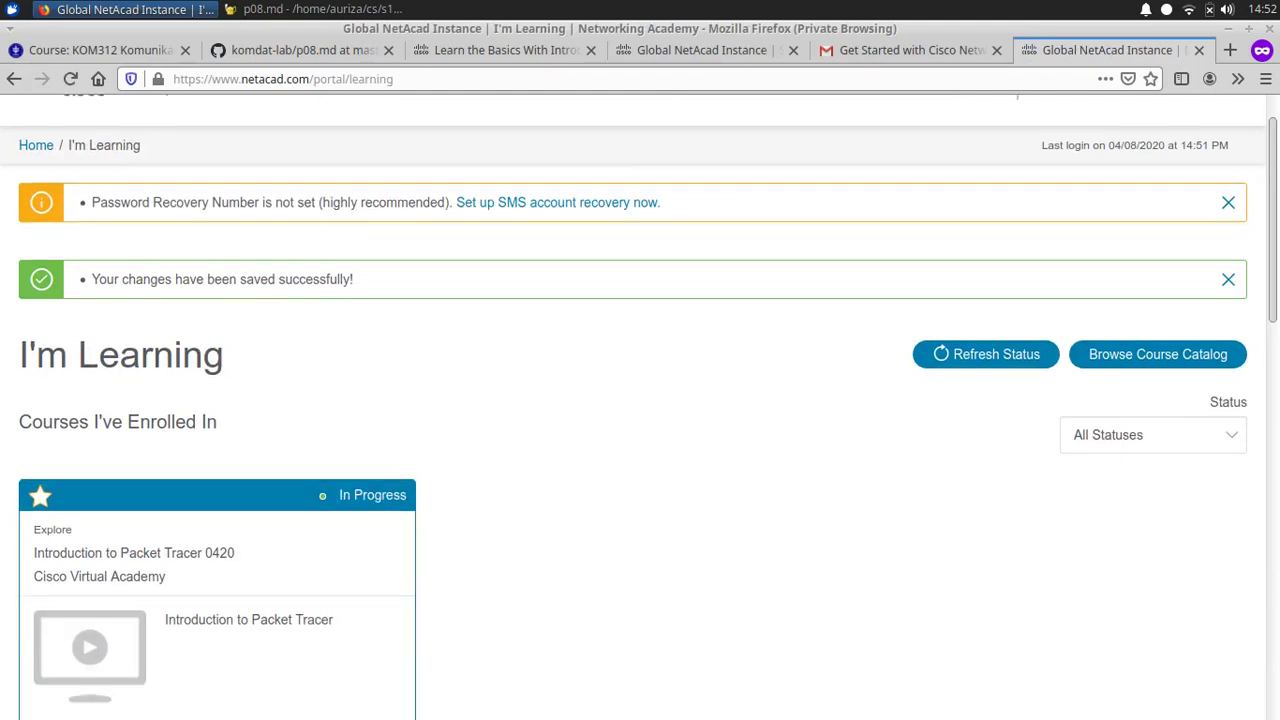
pyautogui.scroll(-4, 640, 408)
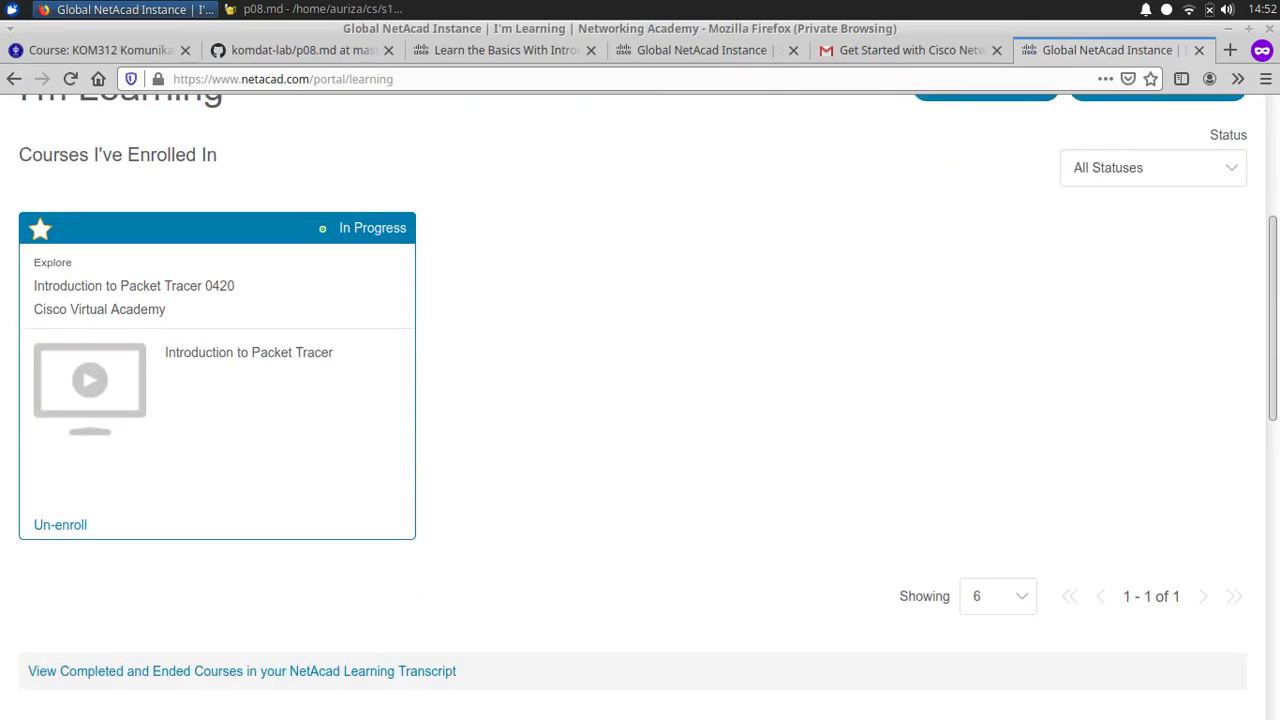
pyautogui.scroll(5, 640, 408)
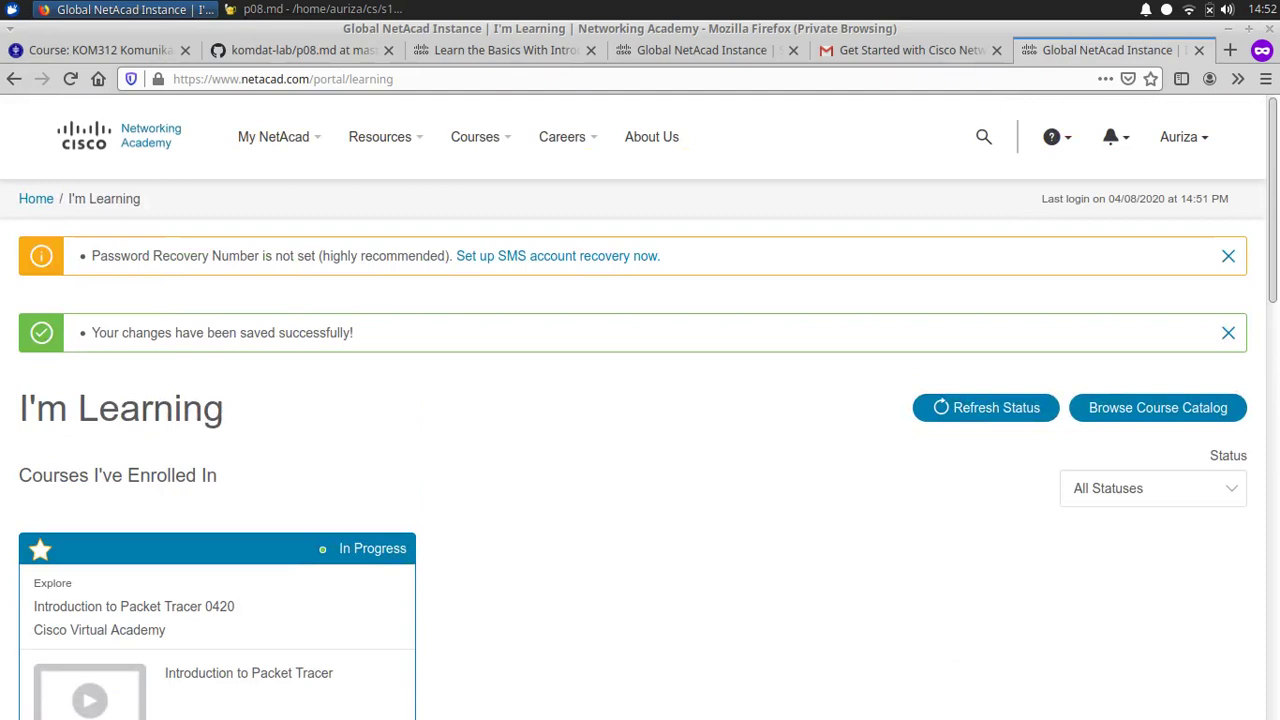
pyautogui.click(380, 137)
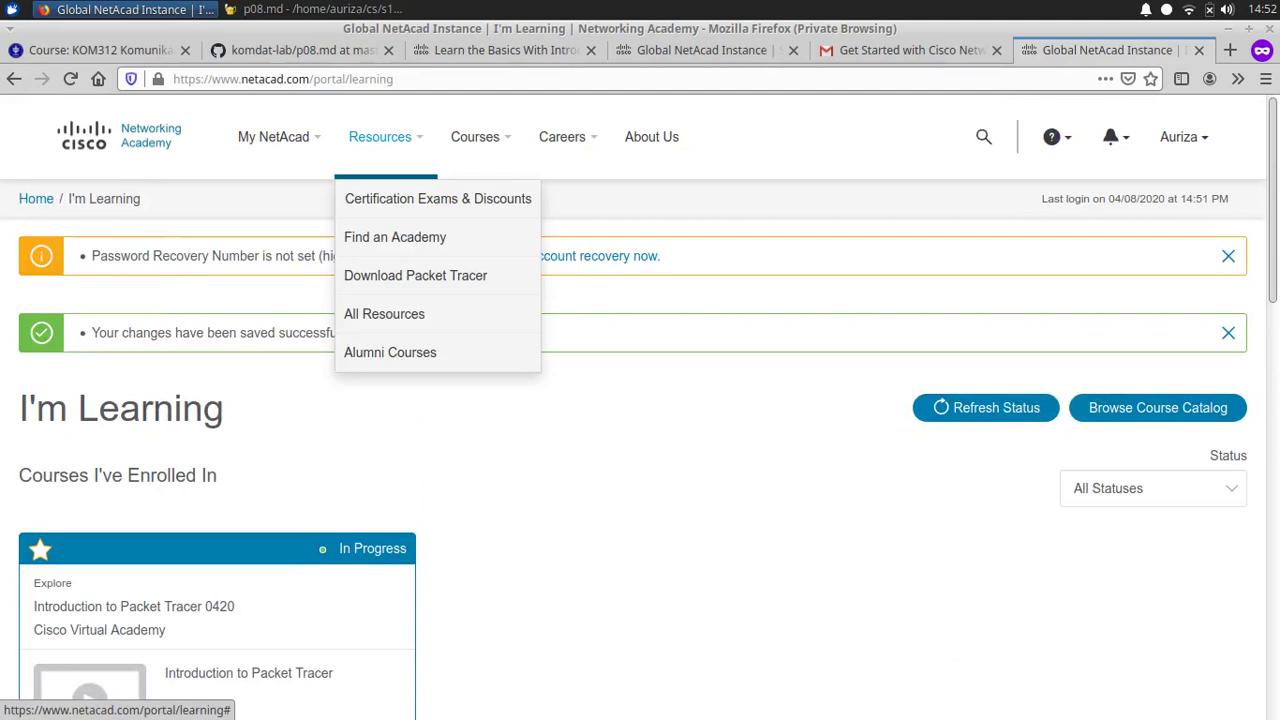
pyautogui.click(415, 275)
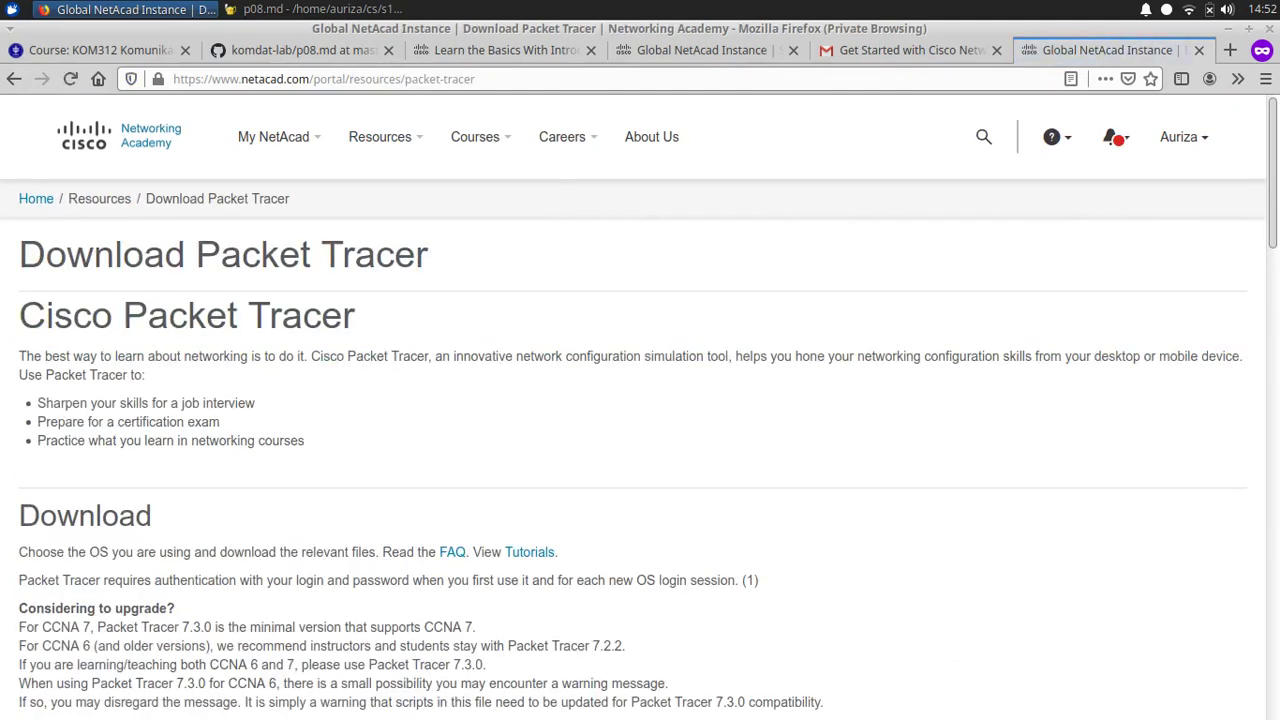
pyautogui.scroll(-5, 640, 400)
pyautogui.scroll(-1, 648, 407)
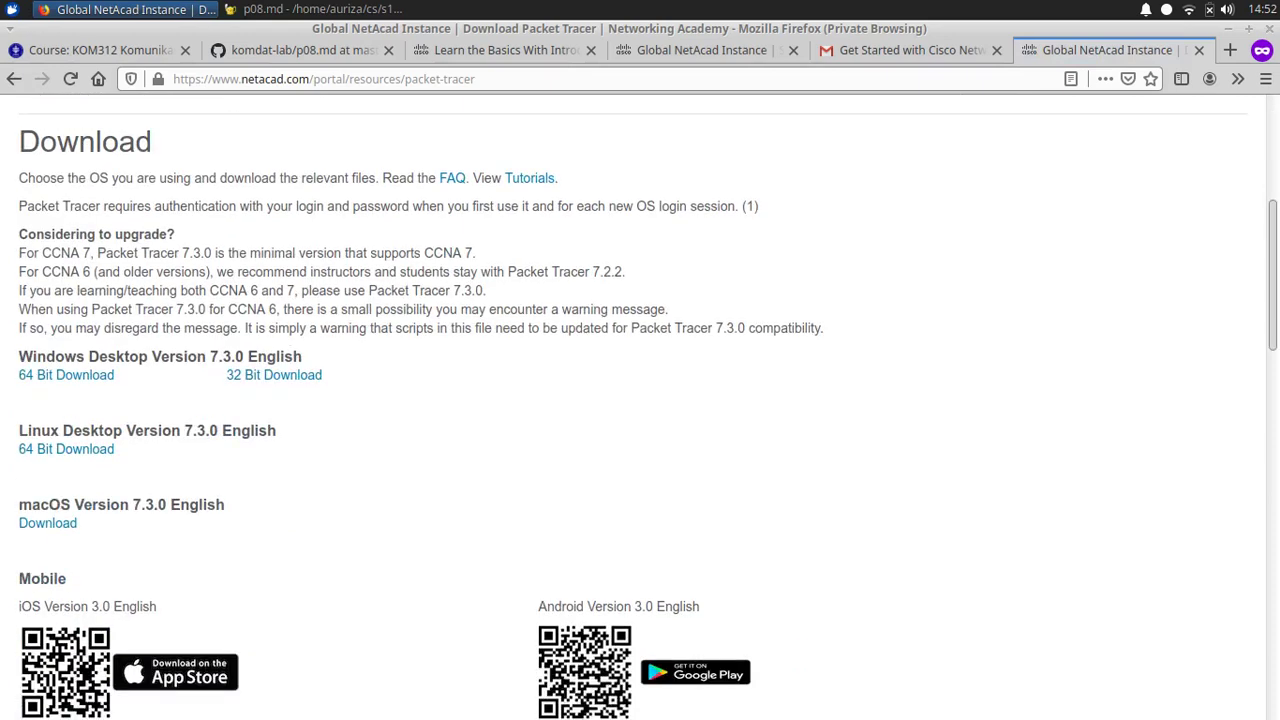
pyautogui.tripleClick(160, 356)
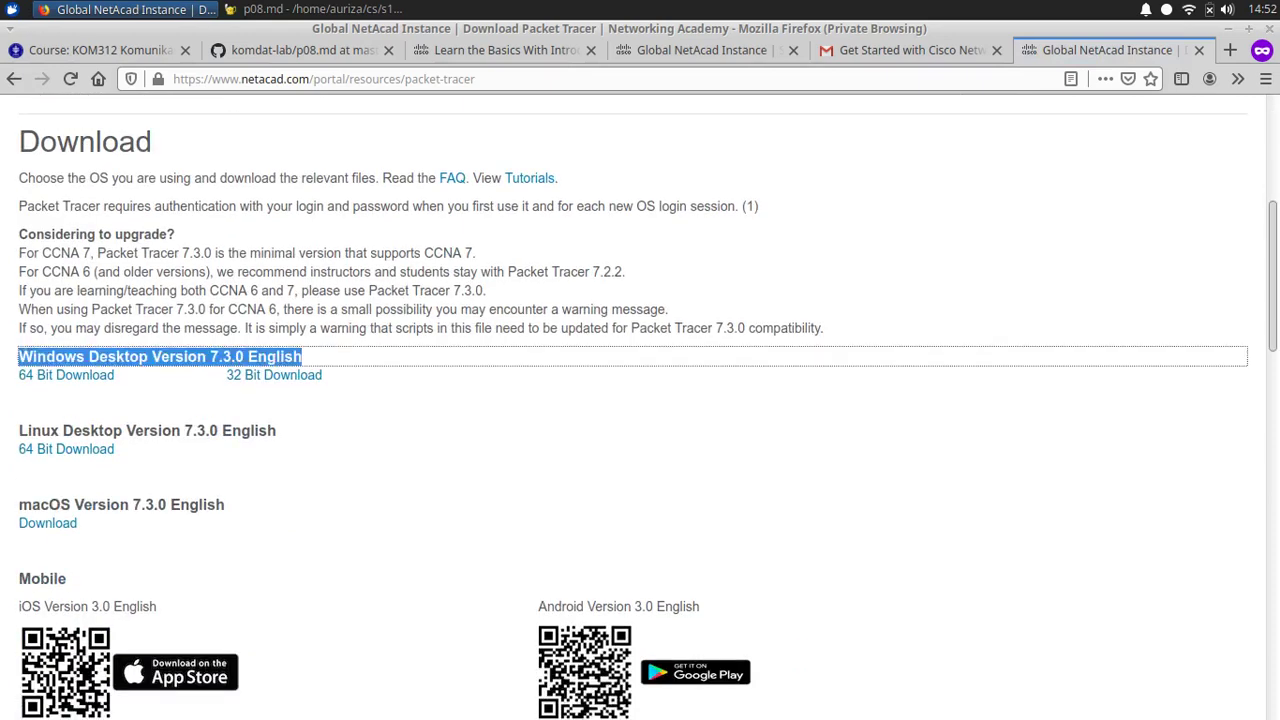
pyautogui.scroll(-1, 640, 400)
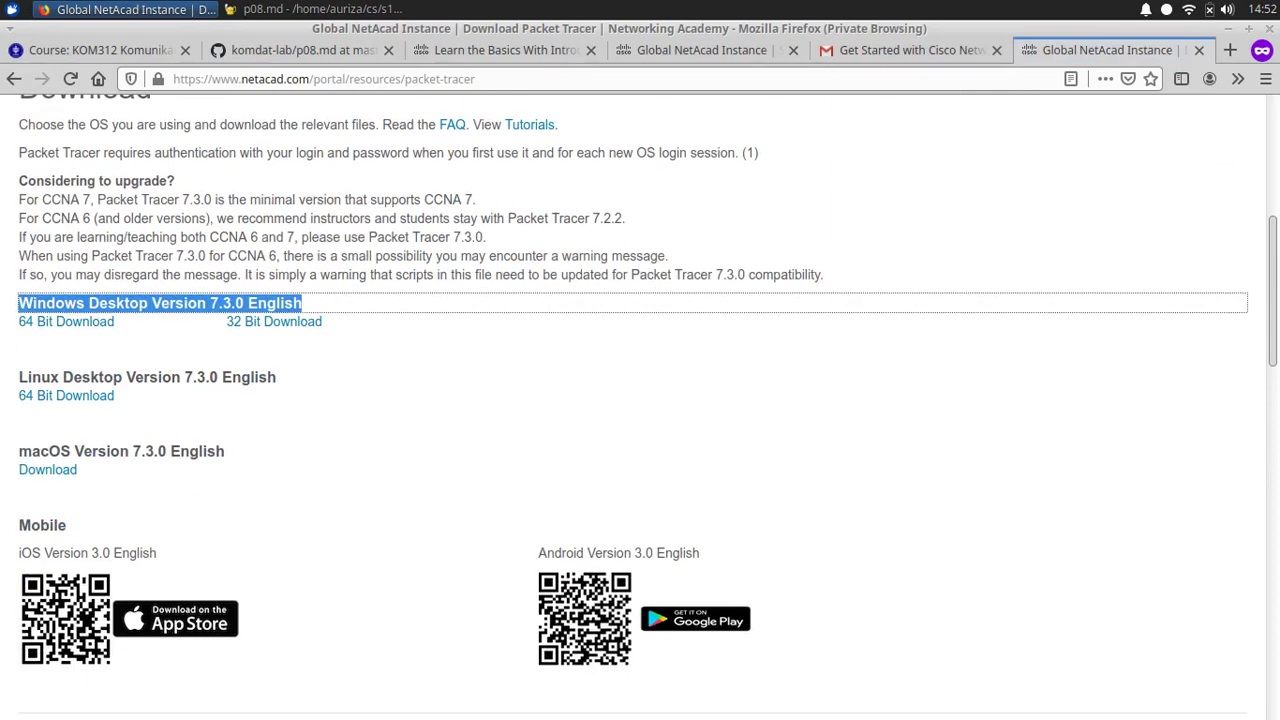
pyautogui.tripleClick(147, 377)
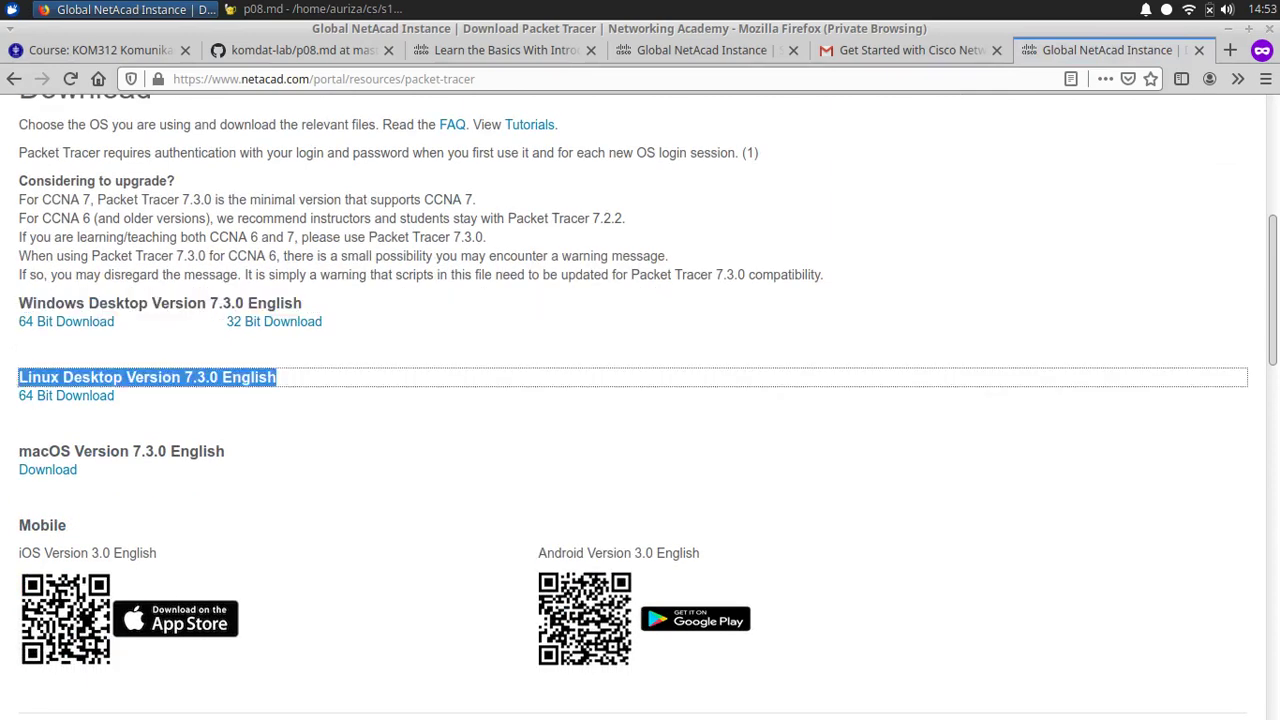
pyautogui.doubleClick(197, 451)
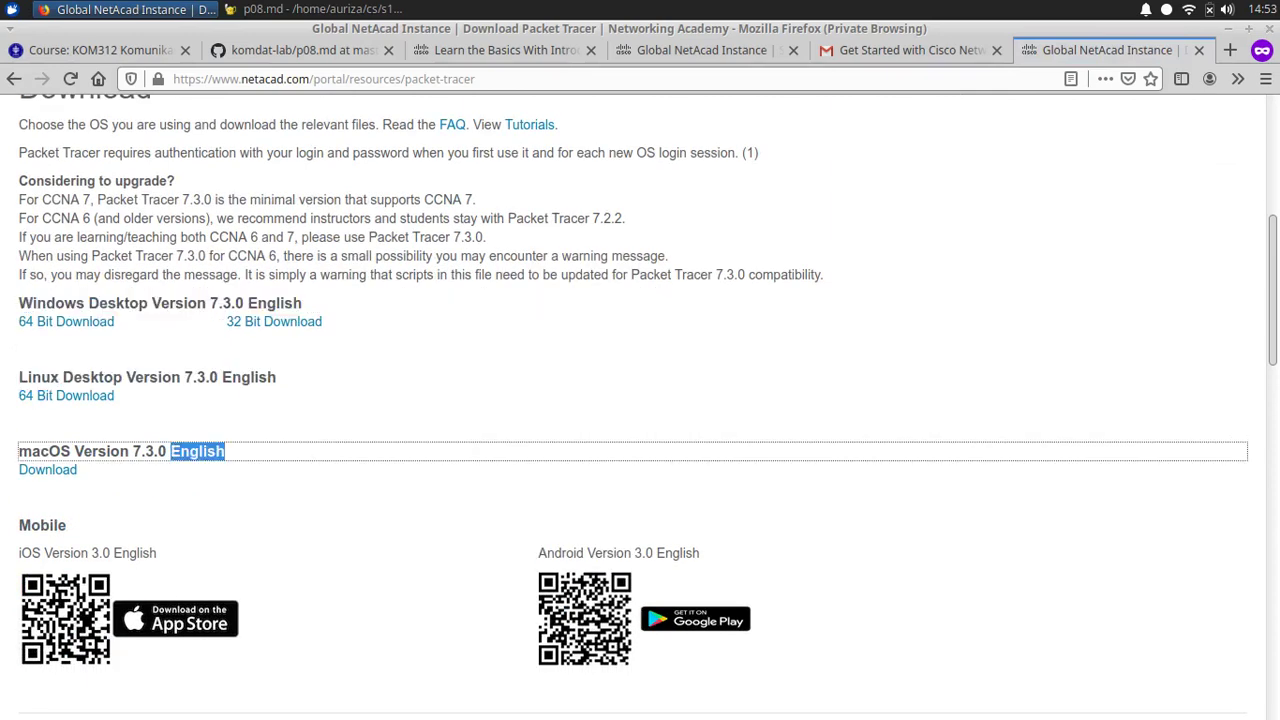
pyautogui.tripleClick(197, 451)
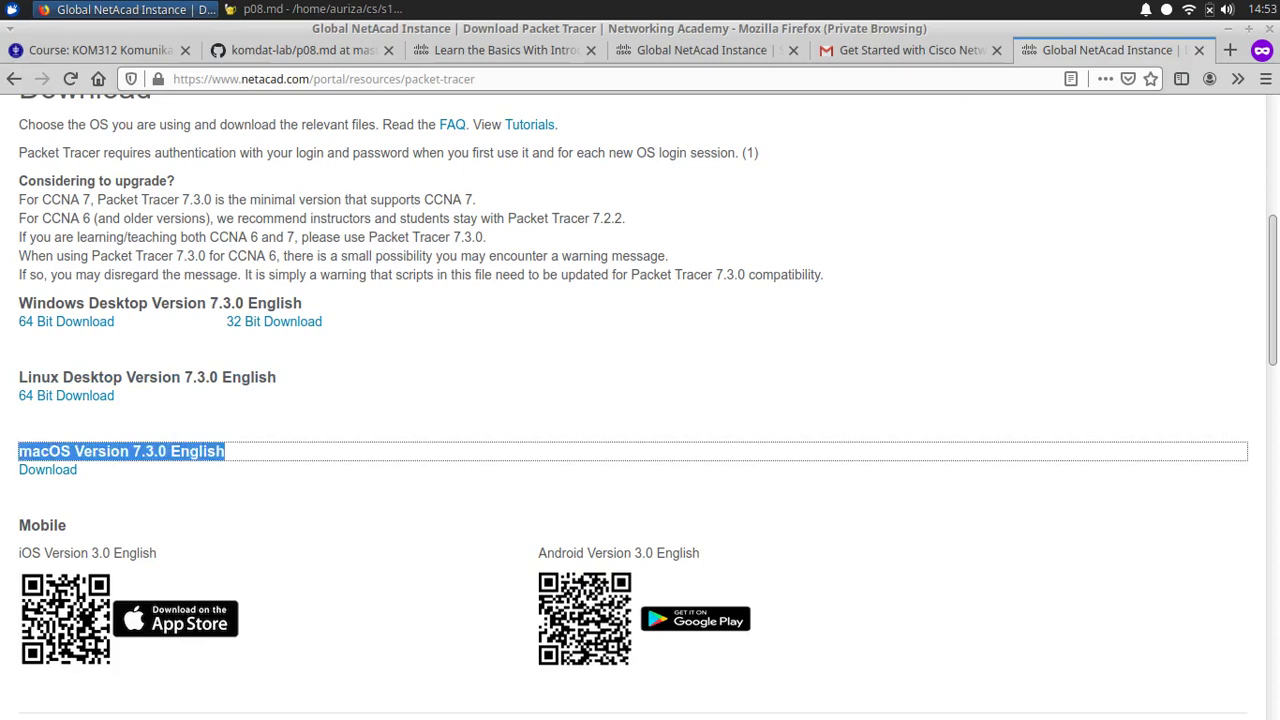
pyautogui.scroll(-12, 640, 400)
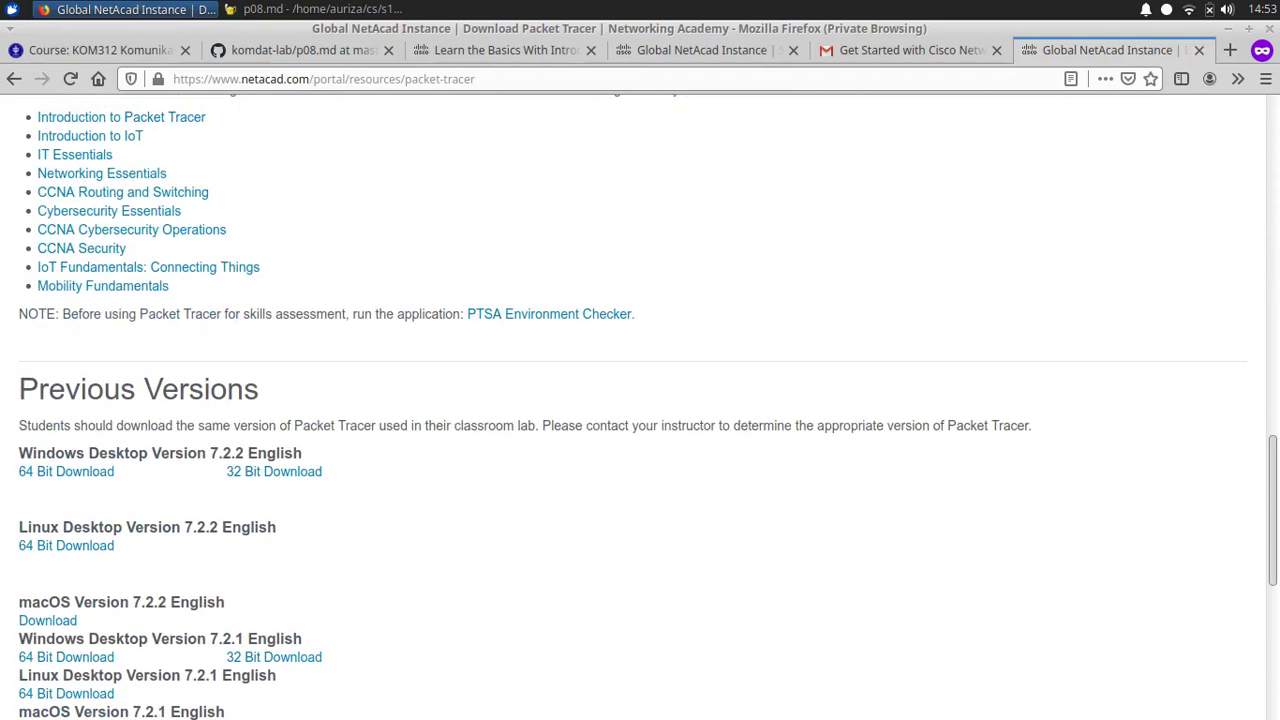
pyautogui.scroll(-2, 640, 400)
pyautogui.scroll(-2, 640, 400)
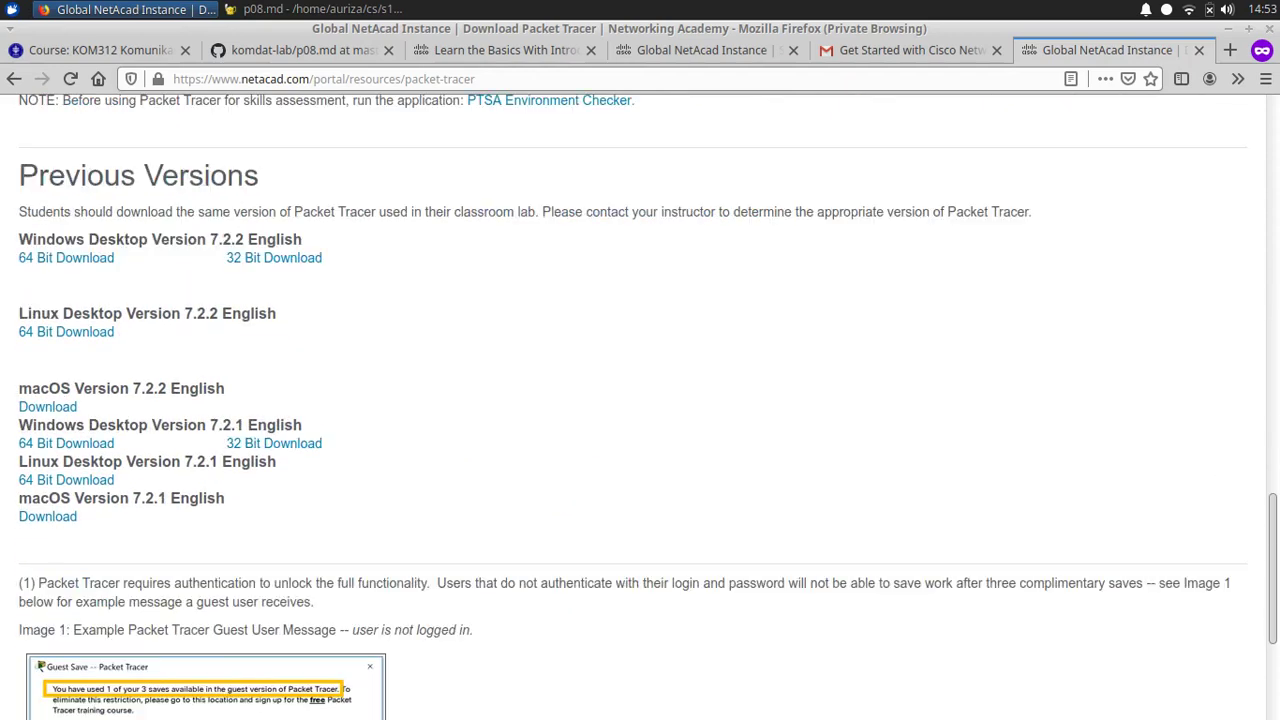
pyautogui.scroll(-5, 640, 400)
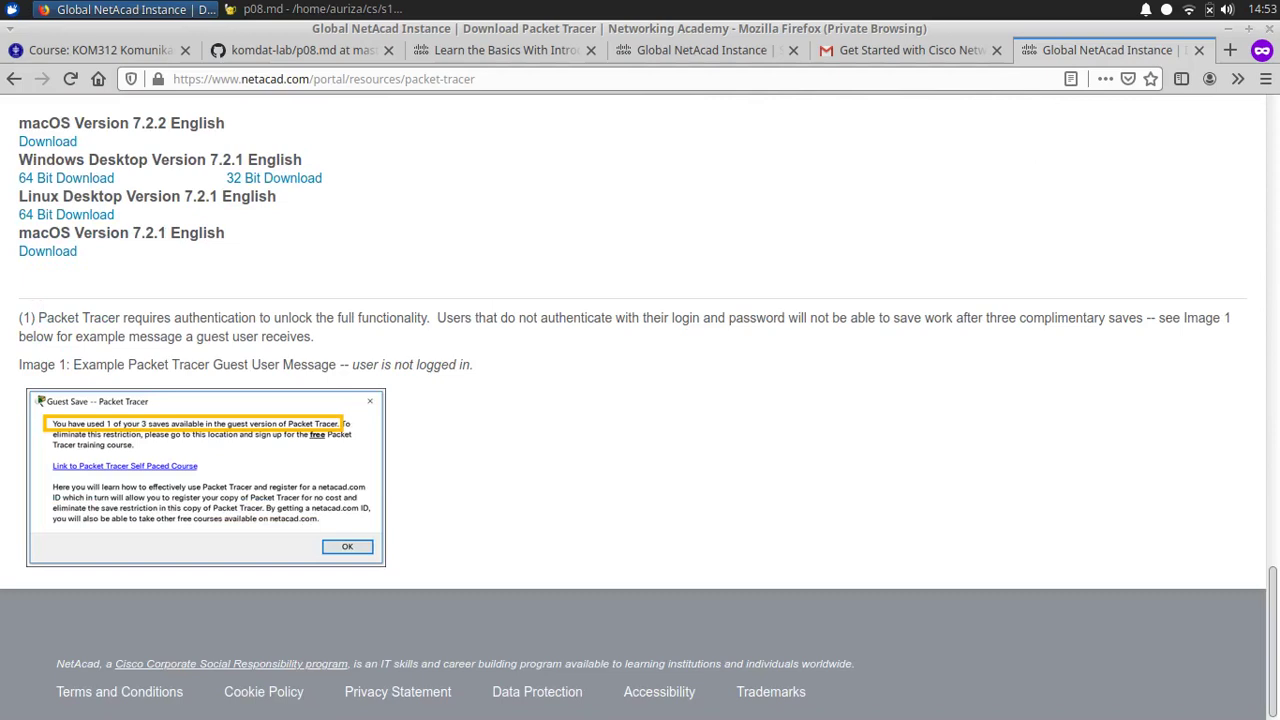
pyautogui.click(1166, 9)
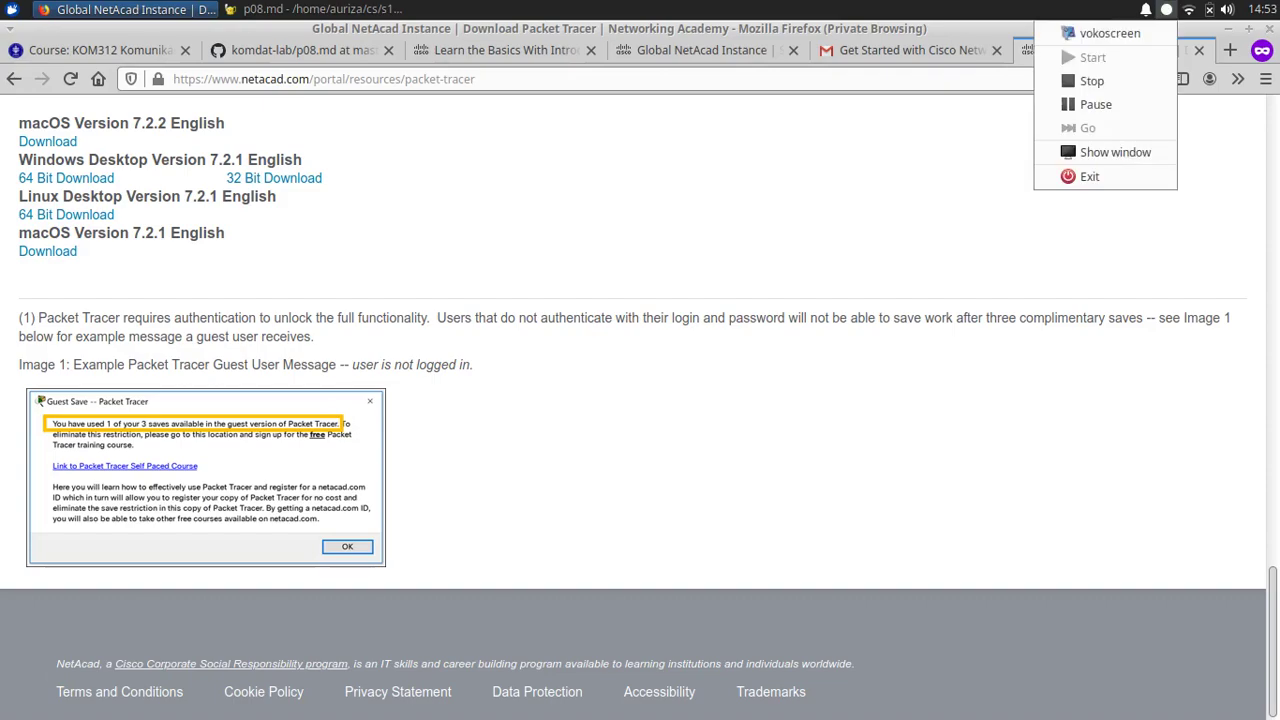